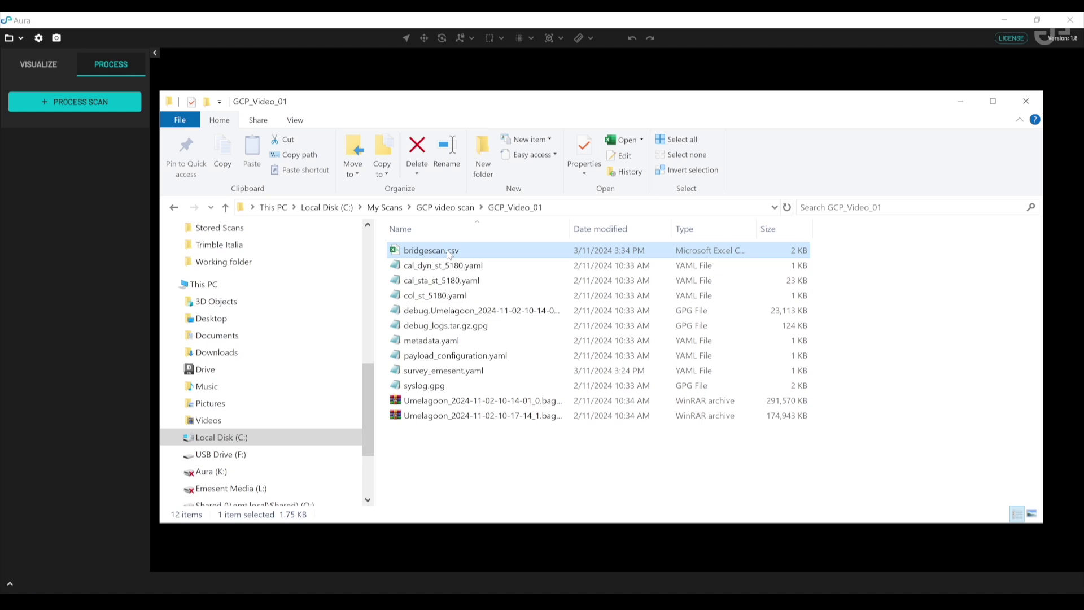
- Open bridgescan.csv in Excel and inspect GCP1's name, easting, northing and elevation, then the GCP4 row
double_click(449, 251)
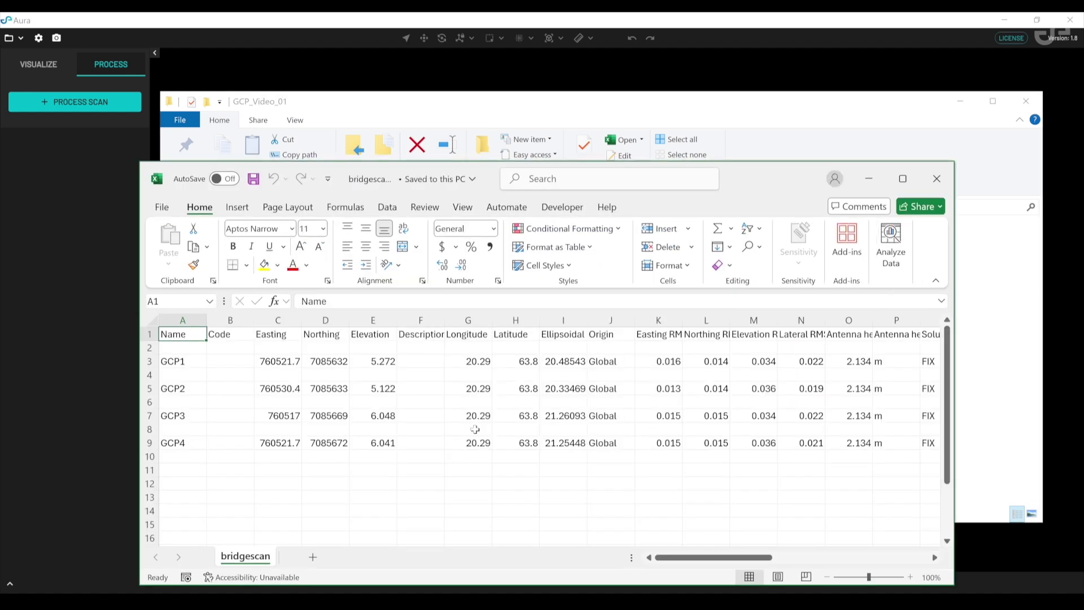
click(170, 363)
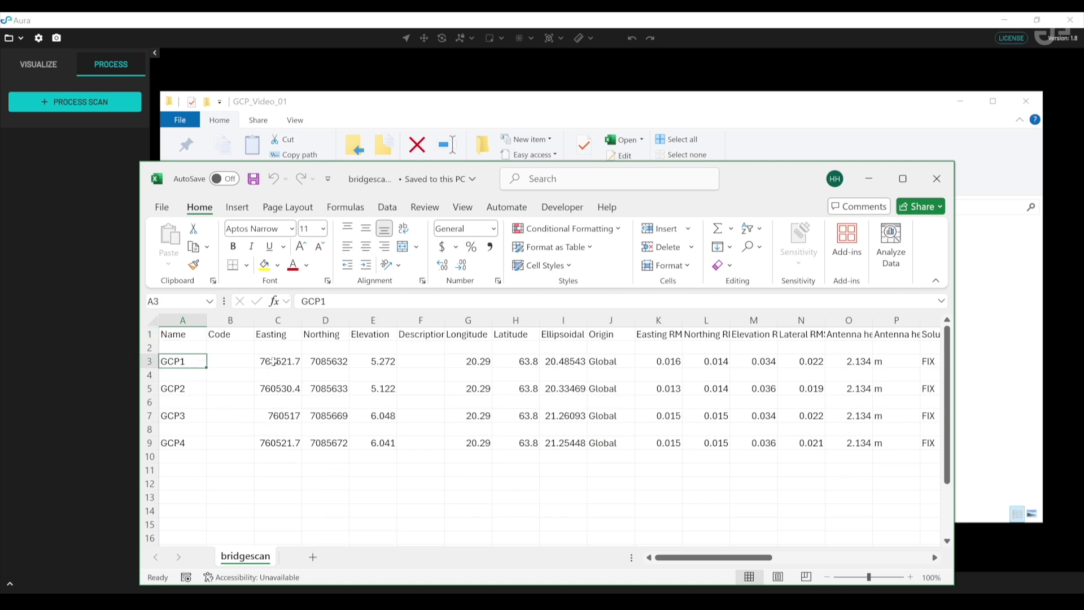
click(270, 363)
click(323, 361)
click(366, 363)
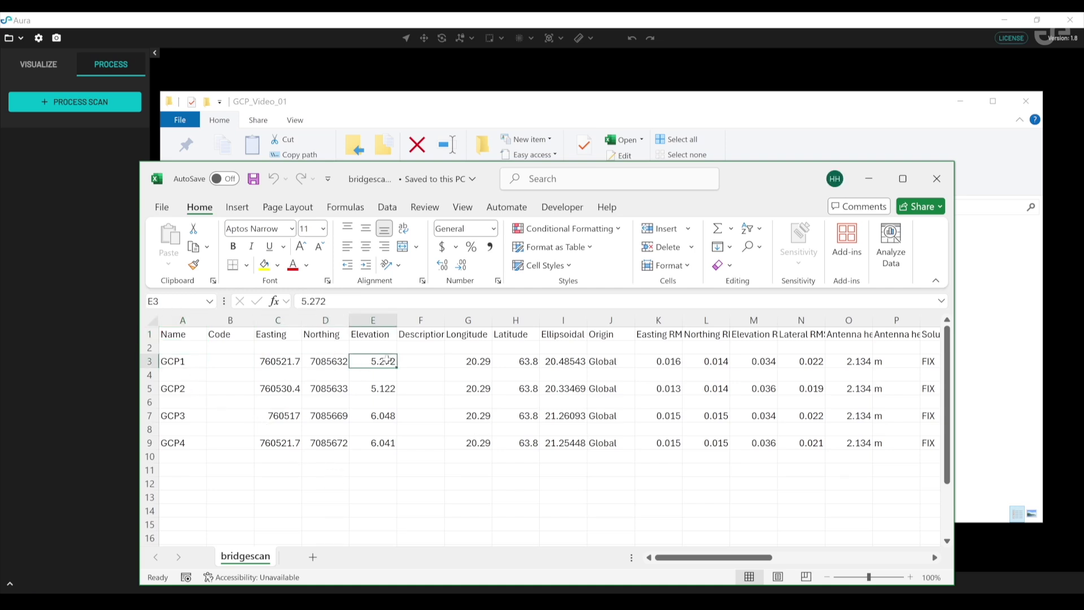
click(176, 441)
- Copy the four GCP names and coordinates into a new blank sheet
drag(176, 366, 366, 444)
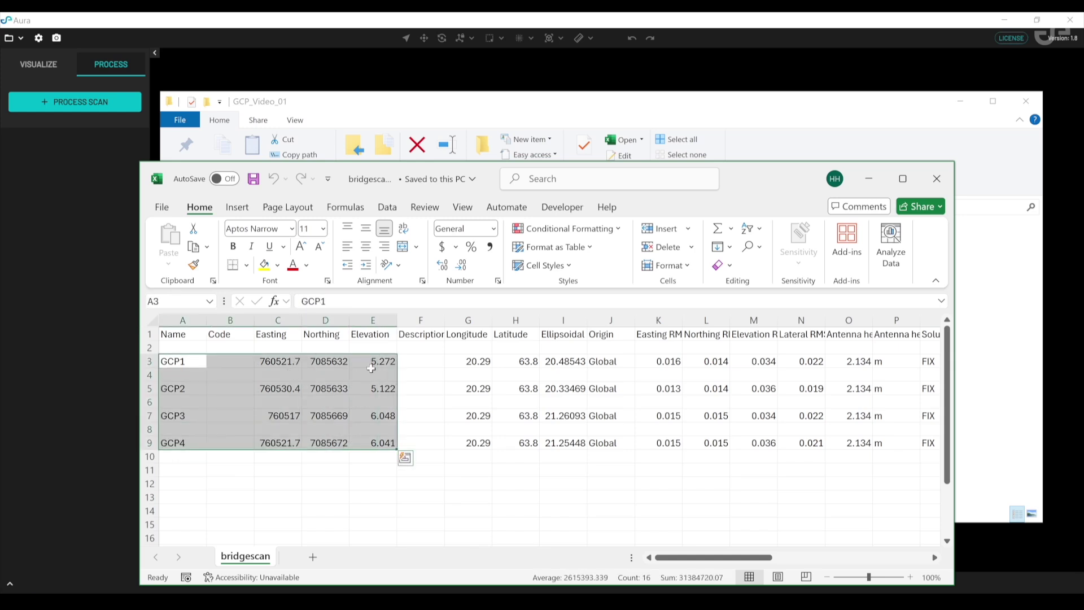
key(ctrl+c)
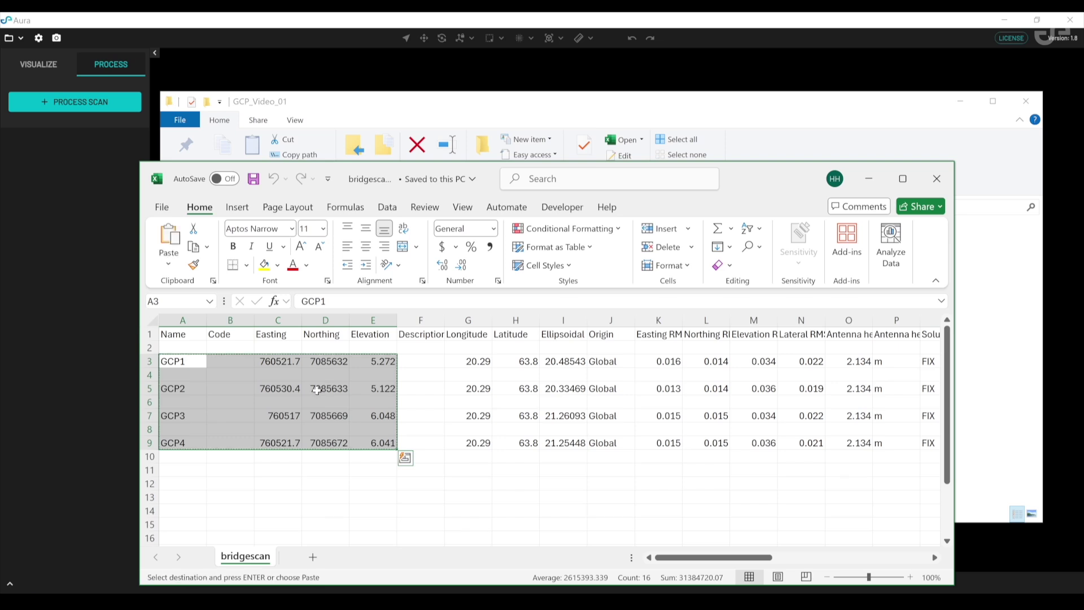
click(312, 556)
key(ctrl+v)
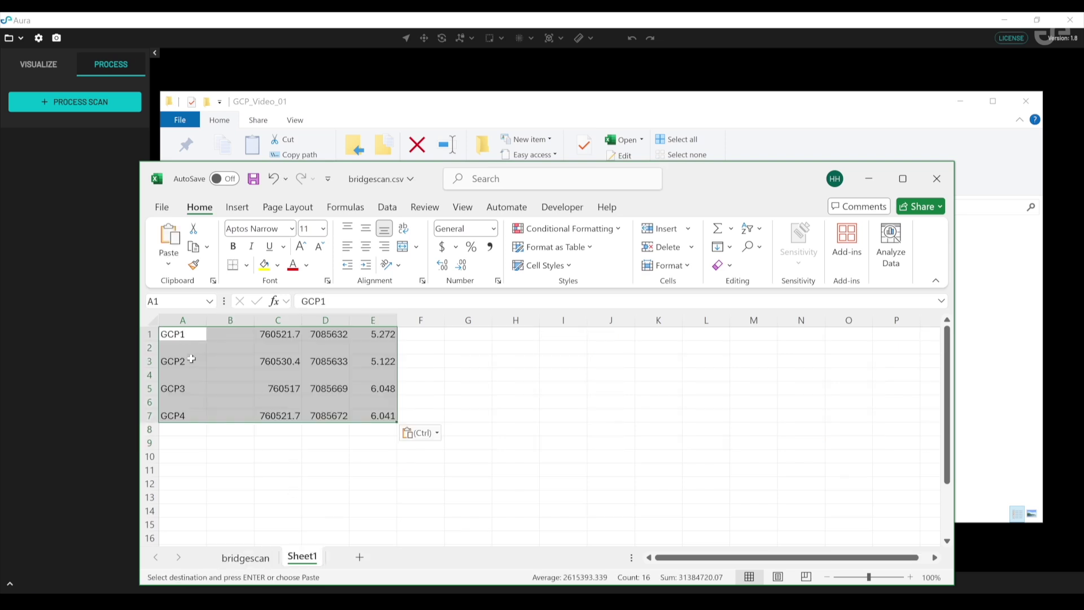
- Delete blank rows 2, 3 and 4 and the empty column B on the new sheet
click(149, 348)
right_click(150, 348)
click(186, 232)
right_click(151, 362)
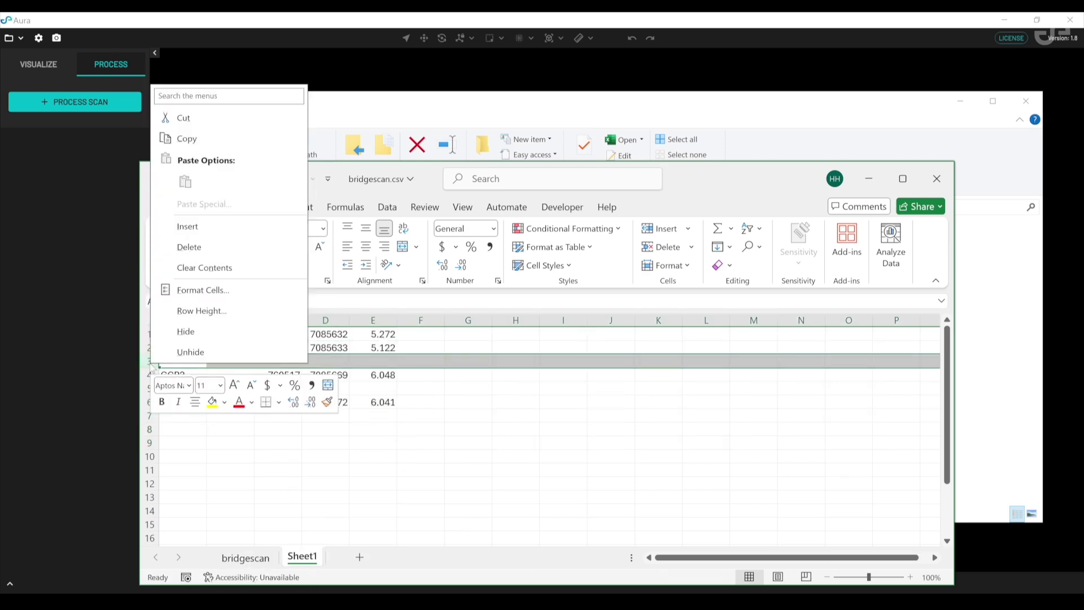
click(190, 247)
click(150, 375)
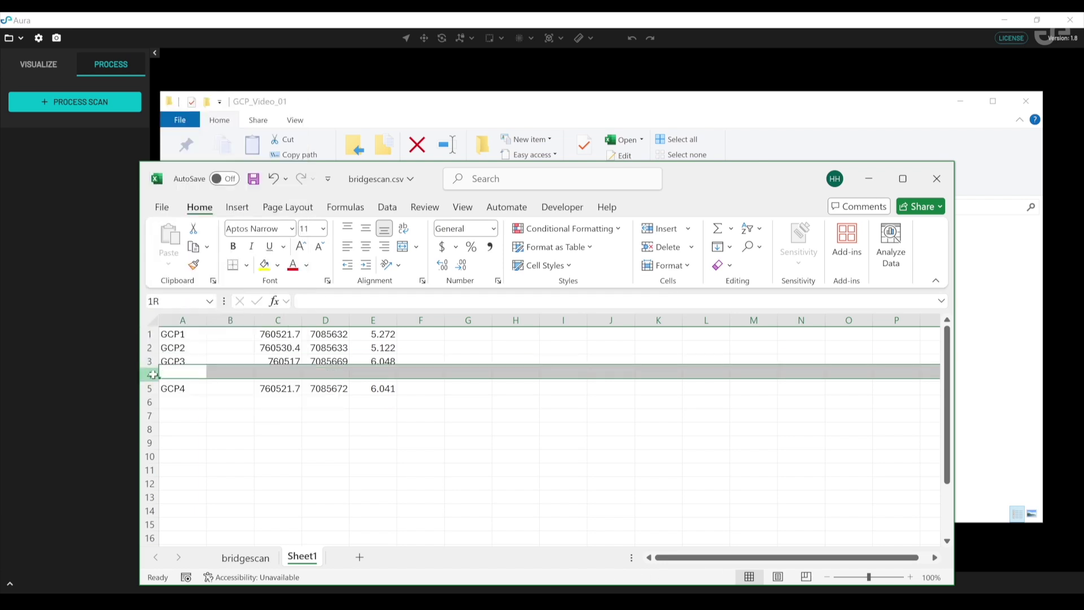
right_click(150, 375)
click(193, 258)
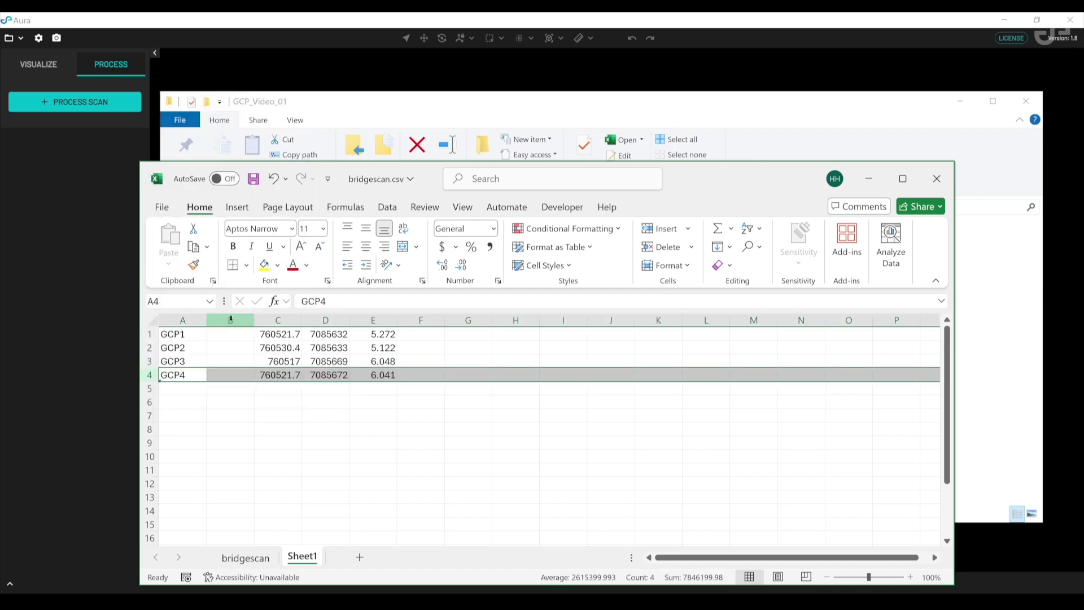
click(231, 320)
right_click(231, 320)
click(269, 206)
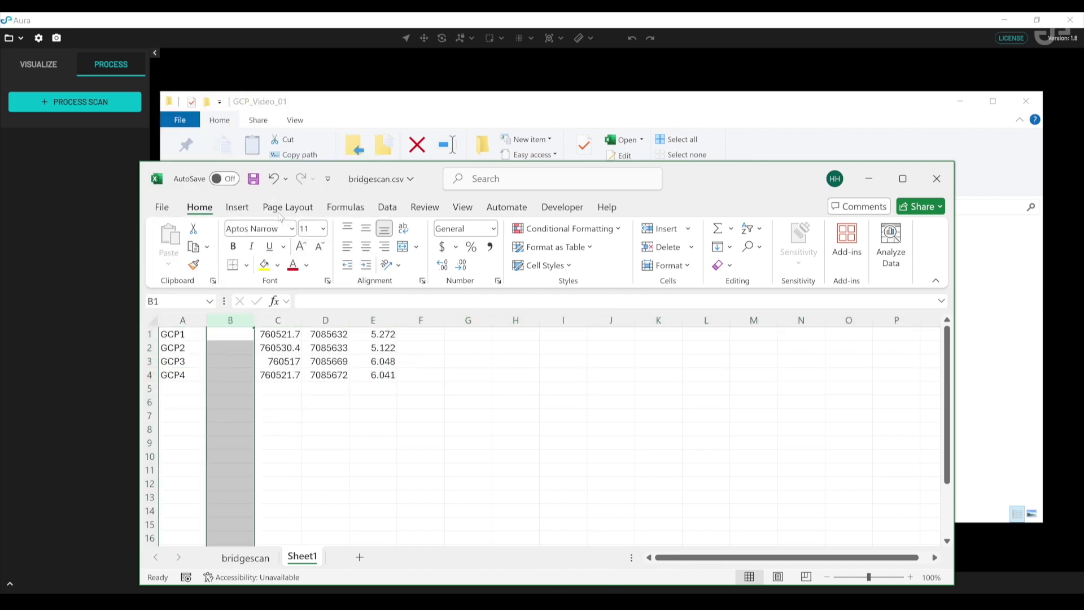
- Check GCP1's name, easting, northing and elevation in cells A1 to D1
click(174, 334)
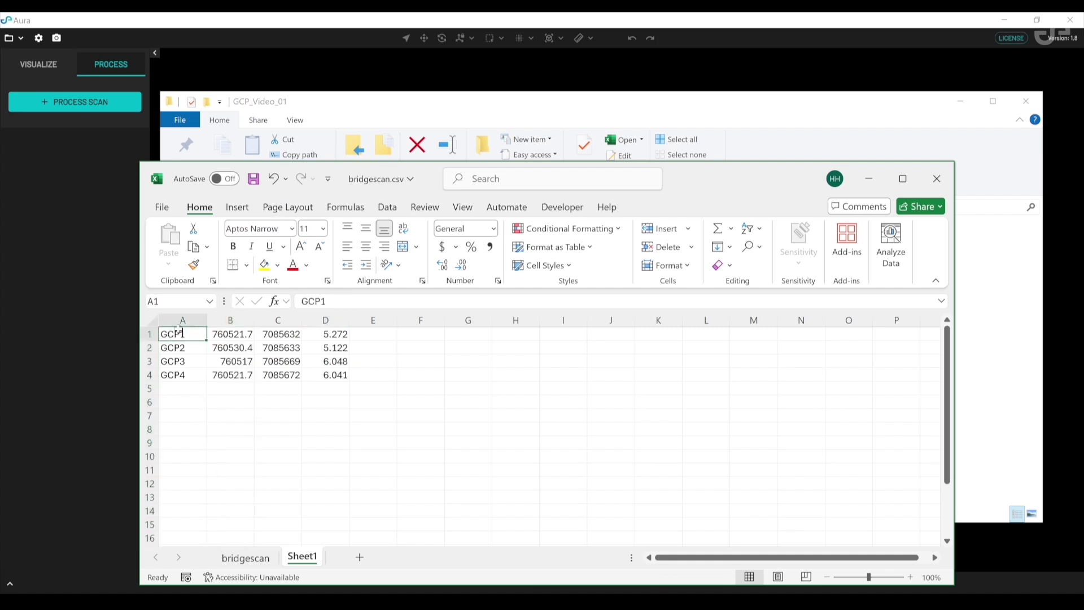
click(231, 336)
click(278, 338)
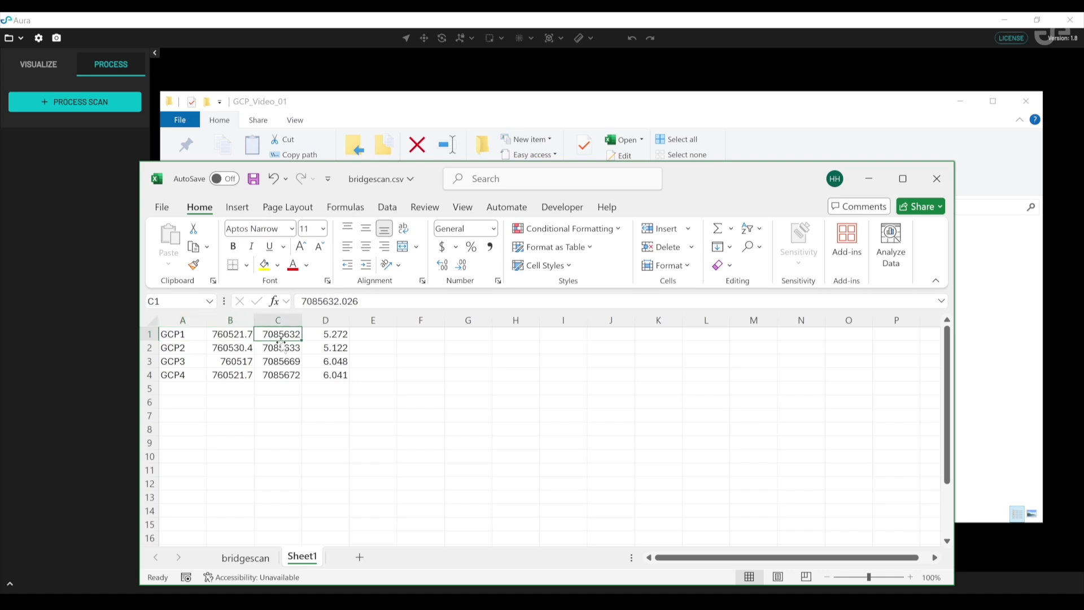
click(333, 337)
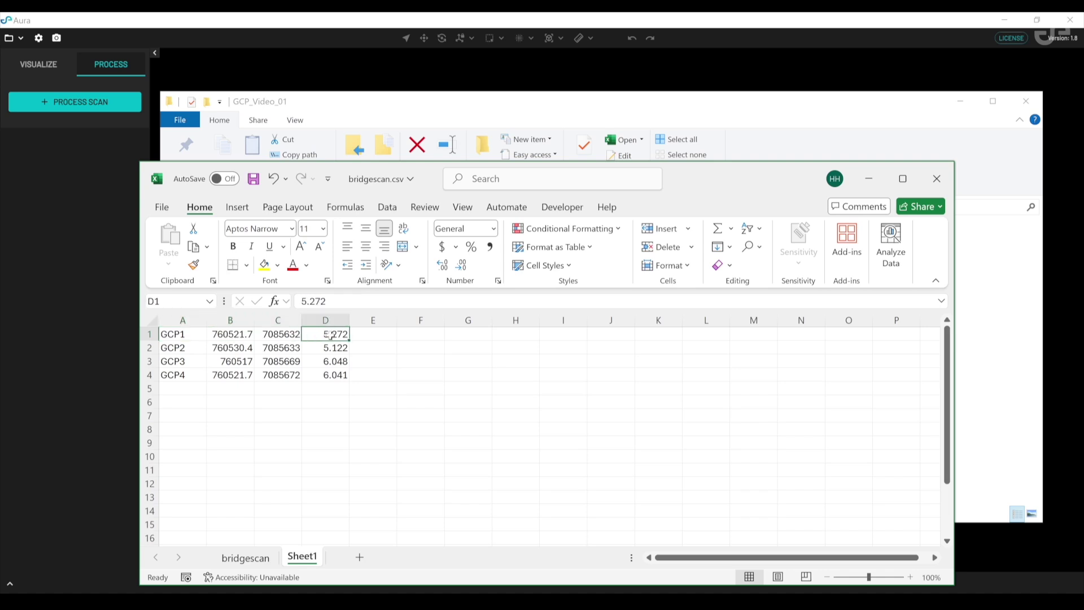
- Enter 0.125 in E1 and copy it into E2:E4 for the other GCPs
click(366, 337)
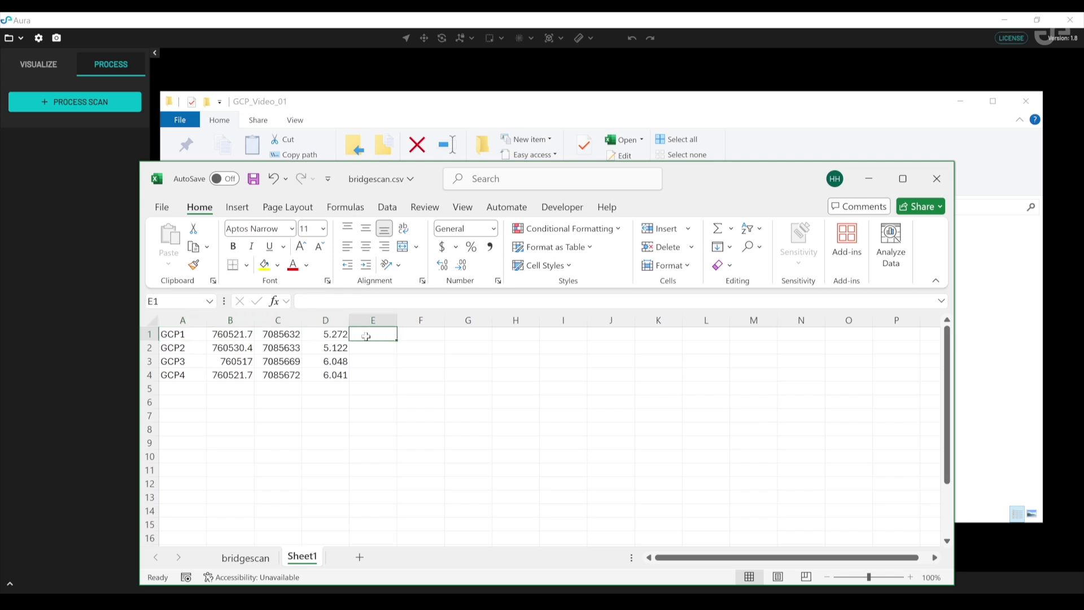
text(0.125)
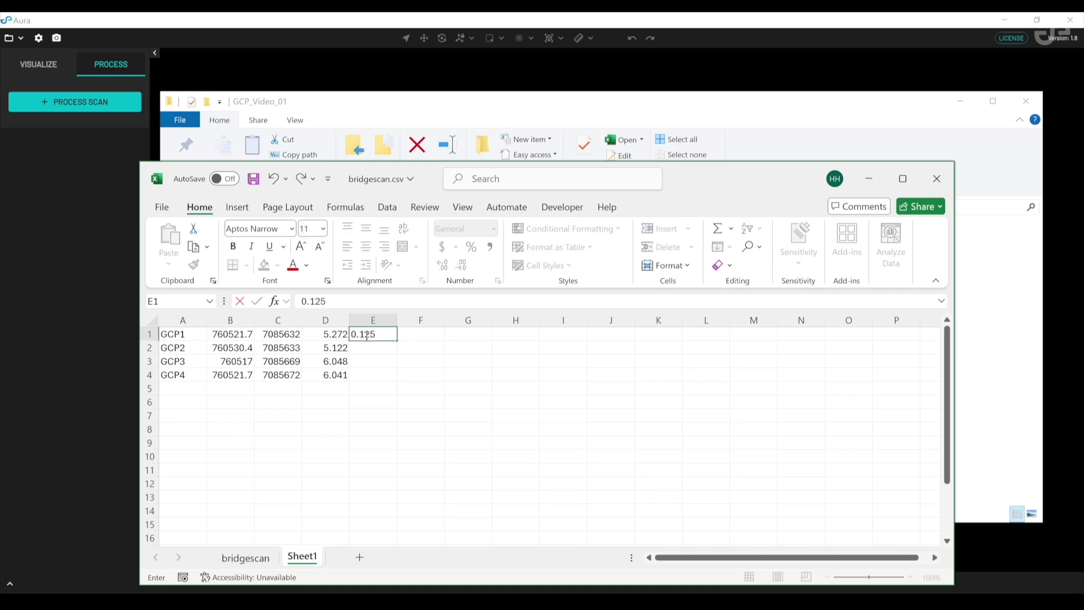
key(Return)
key(Up)
key(ctrl+c)
drag(380, 348, 388, 372)
key(ctrl+v)
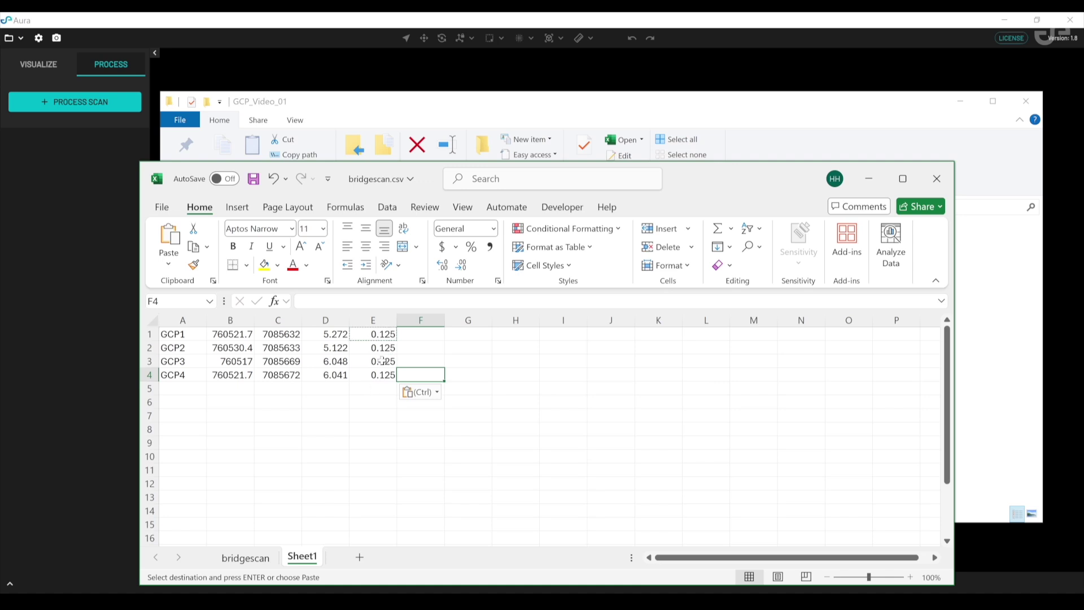
- Save the sheet as GCP_coordinates in CSV (Comma delimited) format, keeping only the active sheet
click(416, 350)
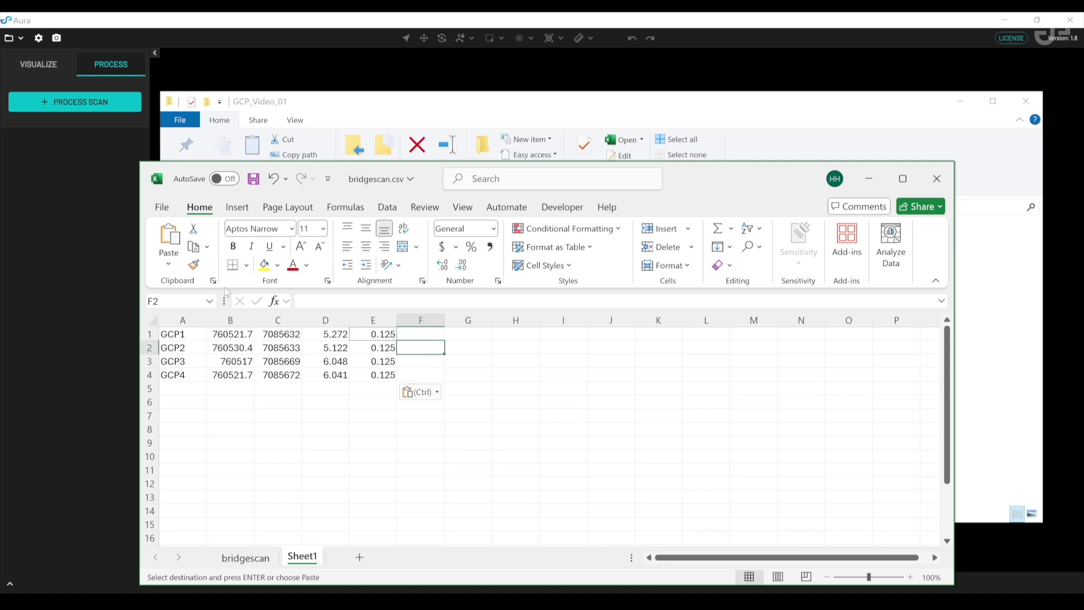
click(165, 207)
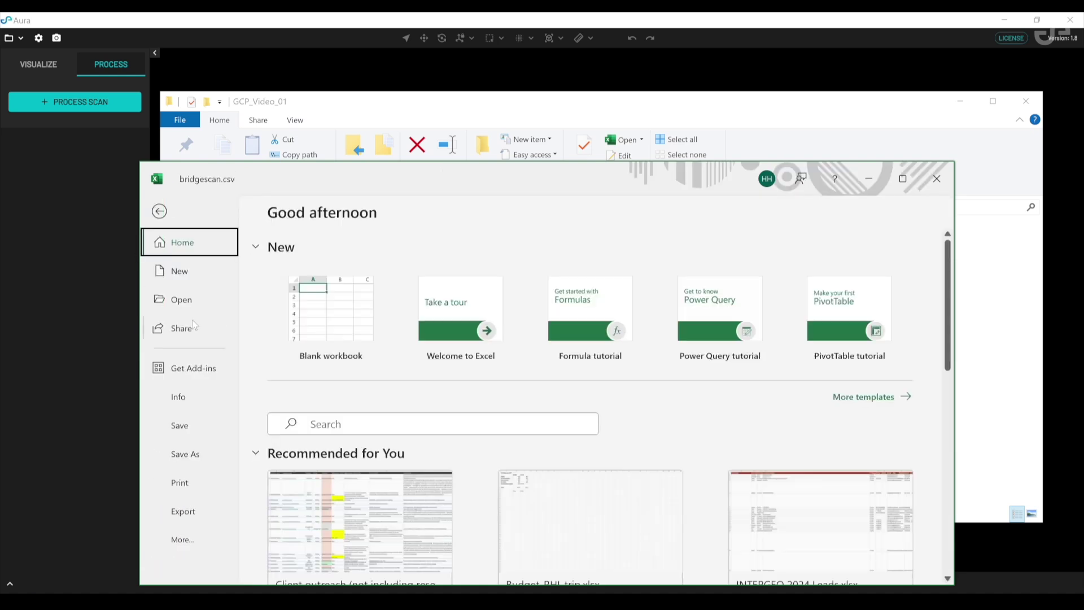
click(196, 453)
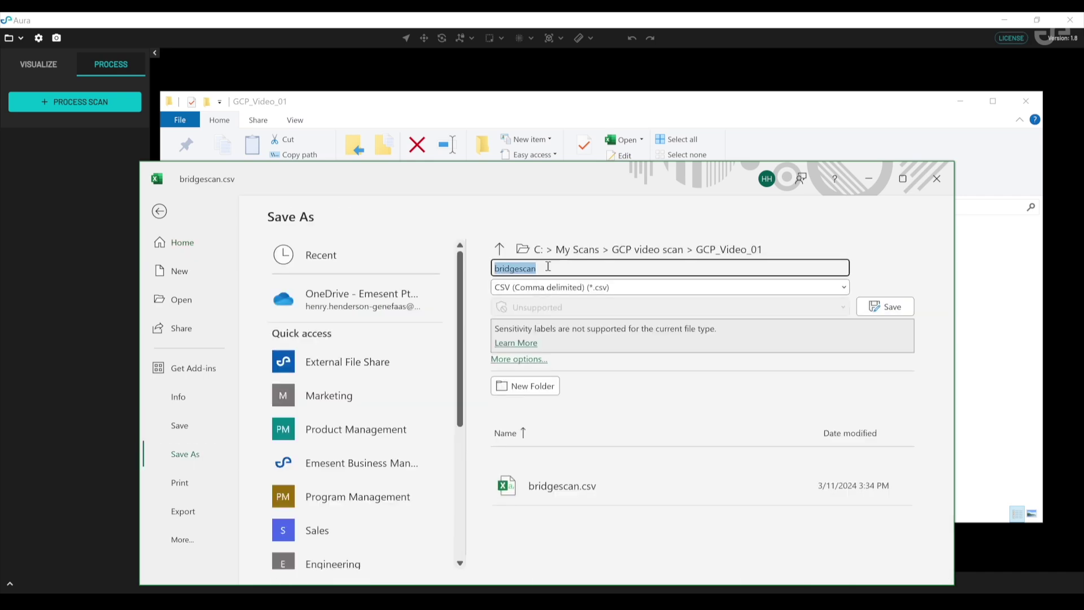
text(GCP_coordinates)
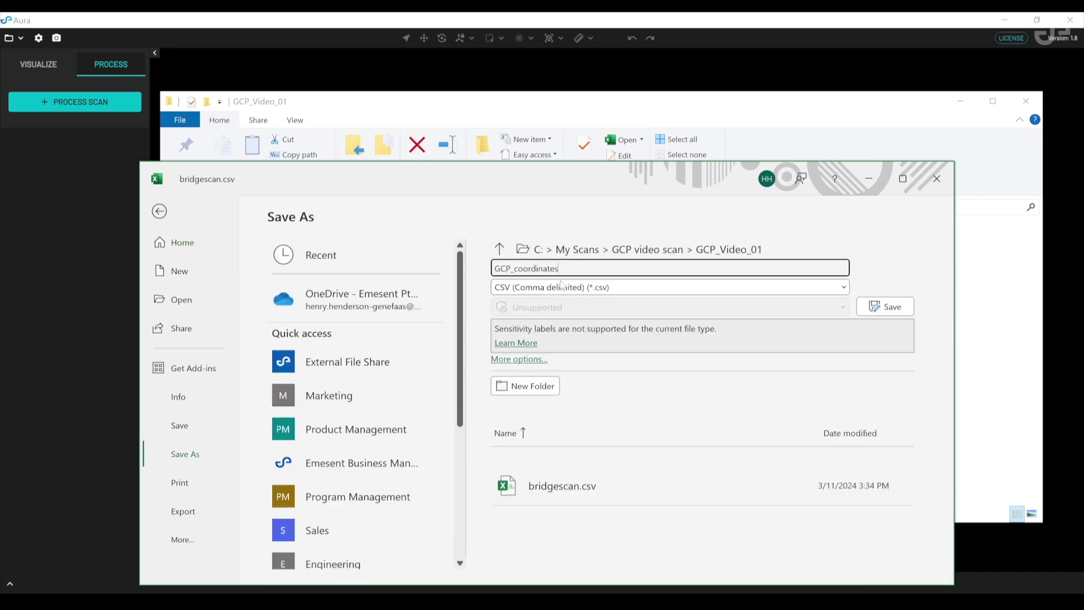
click(562, 286)
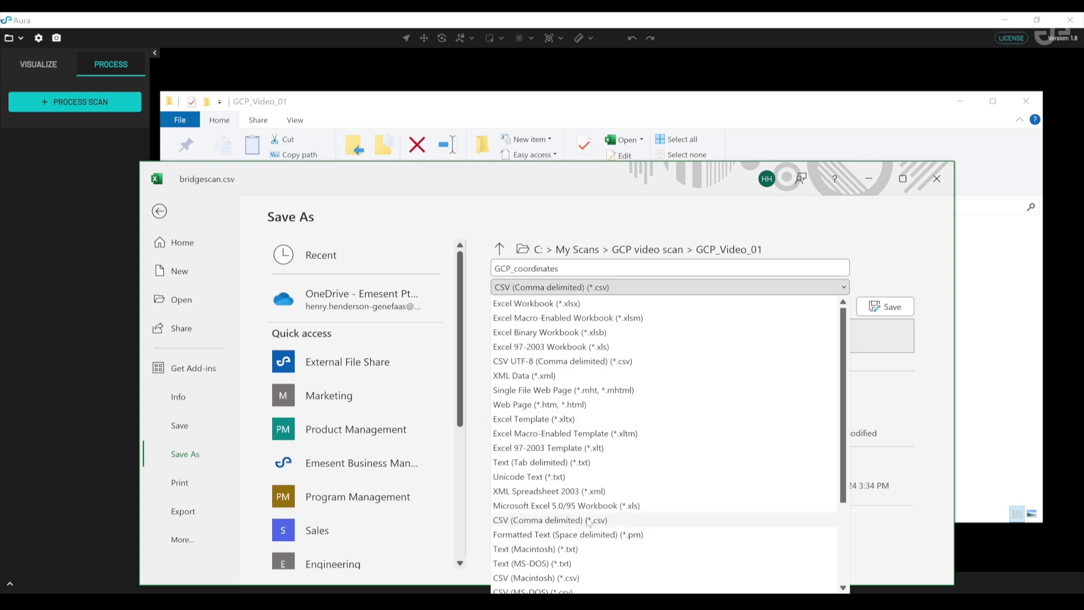
scroll(565, 519, down, 1)
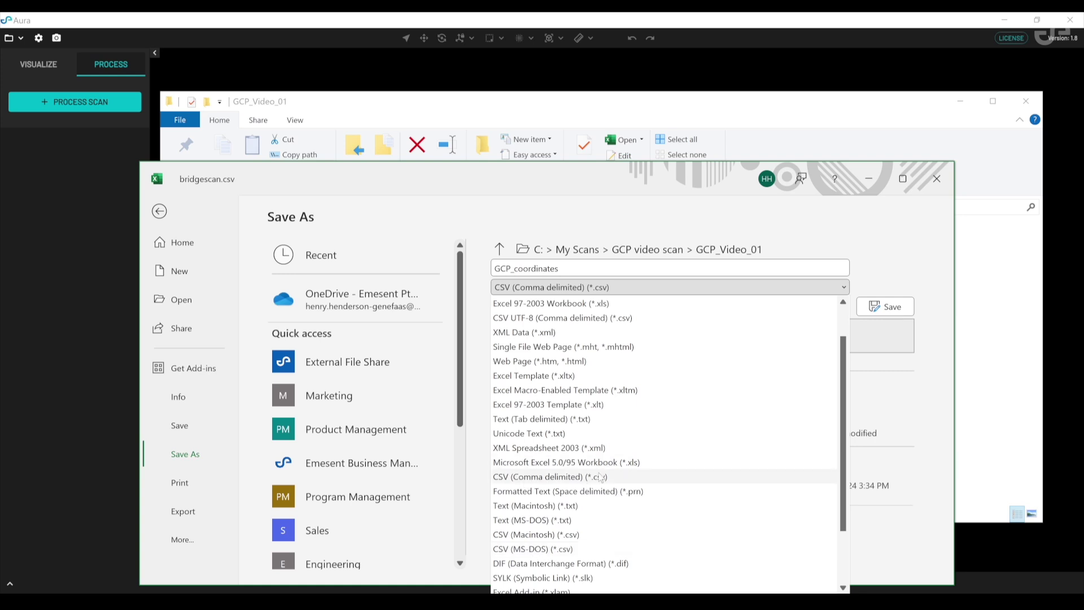
click(542, 482)
click(885, 306)
click(528, 360)
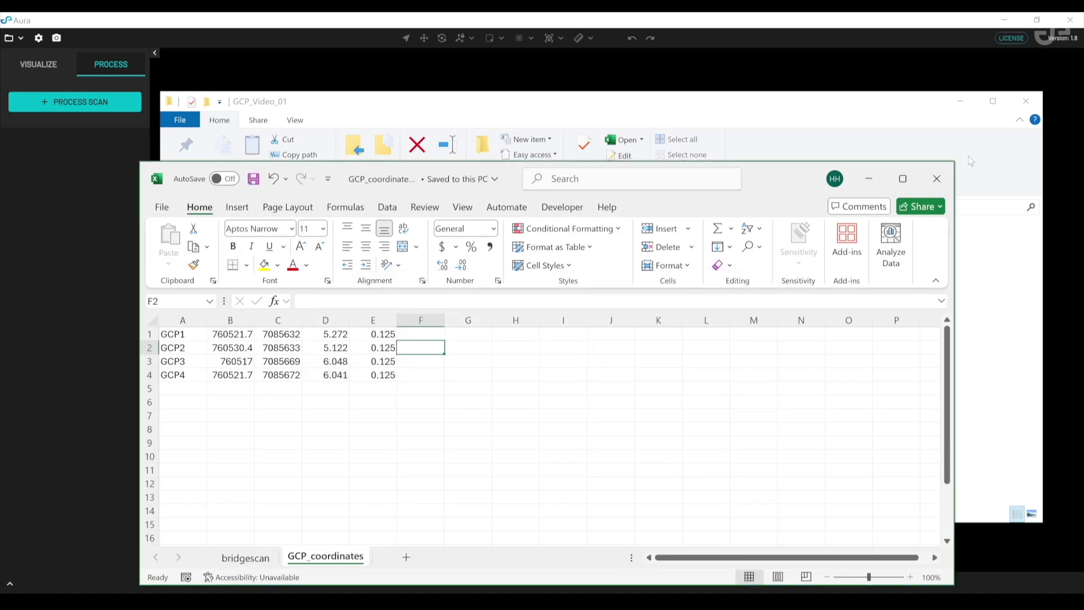
- Close the workbook and reopen GCP_coordinates.csv from the folder
key(alt+F4)
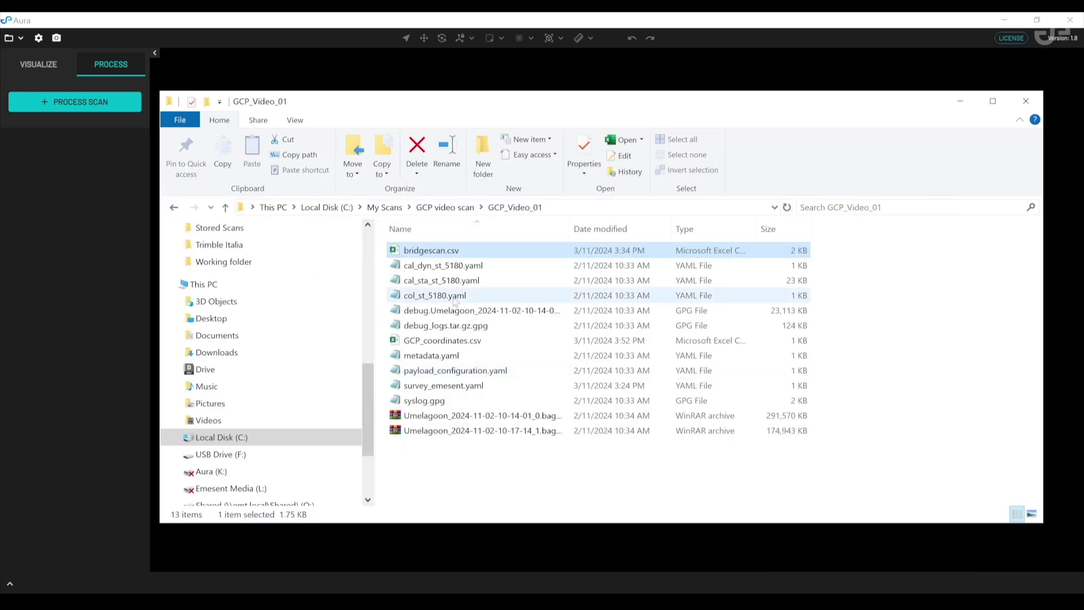
click(452, 341)
double_click(427, 341)
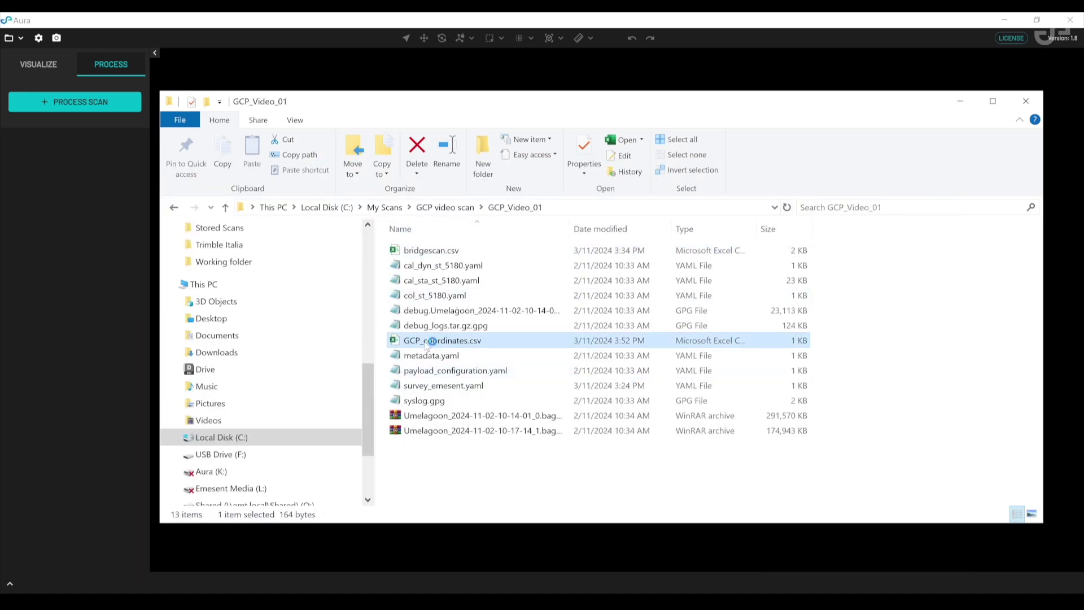
- Verify GCP1's X, Y, height and 0.125 radius values, then close the file
click(205, 347)
click(181, 334)
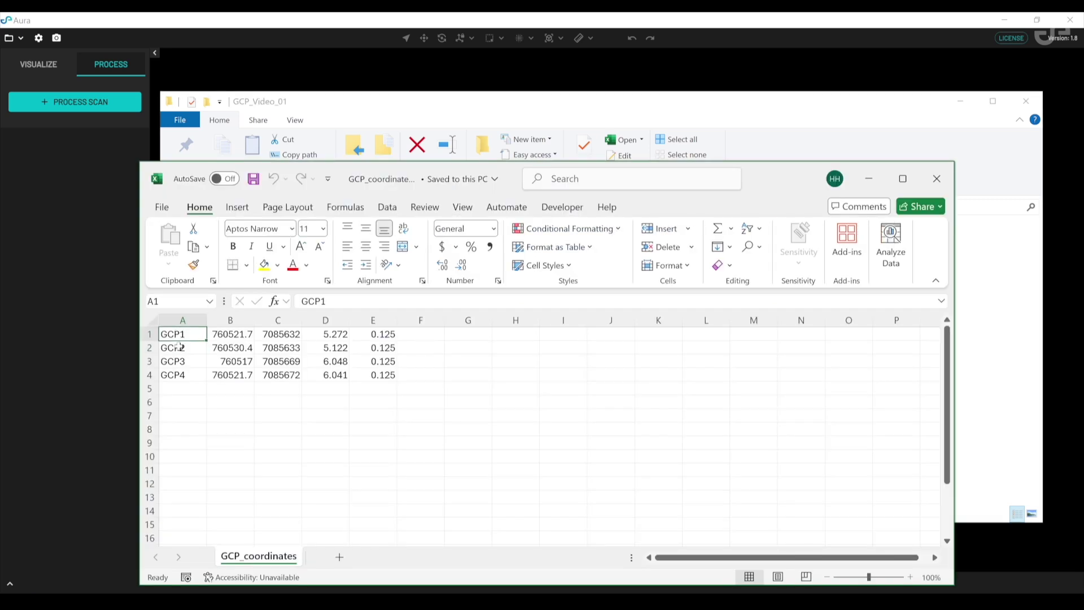
click(214, 334)
click(280, 334)
click(319, 334)
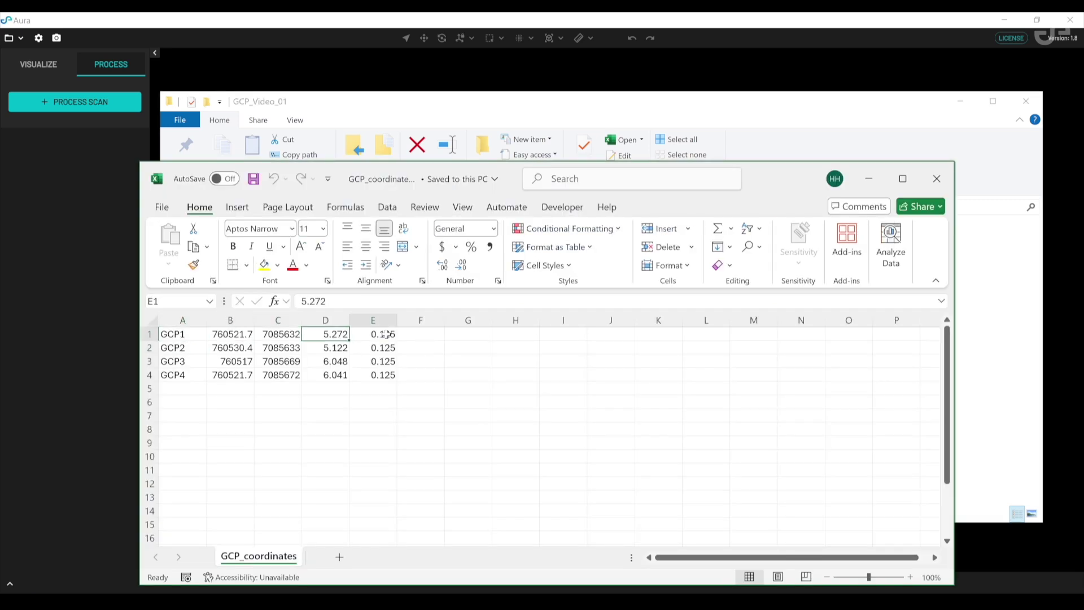
click(390, 336)
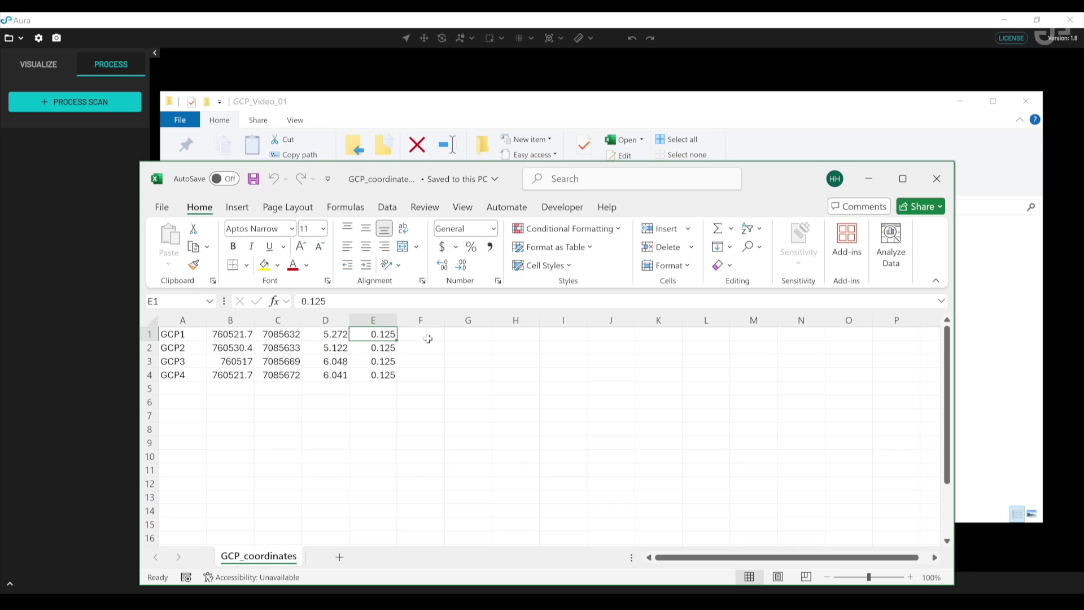
click(936, 177)
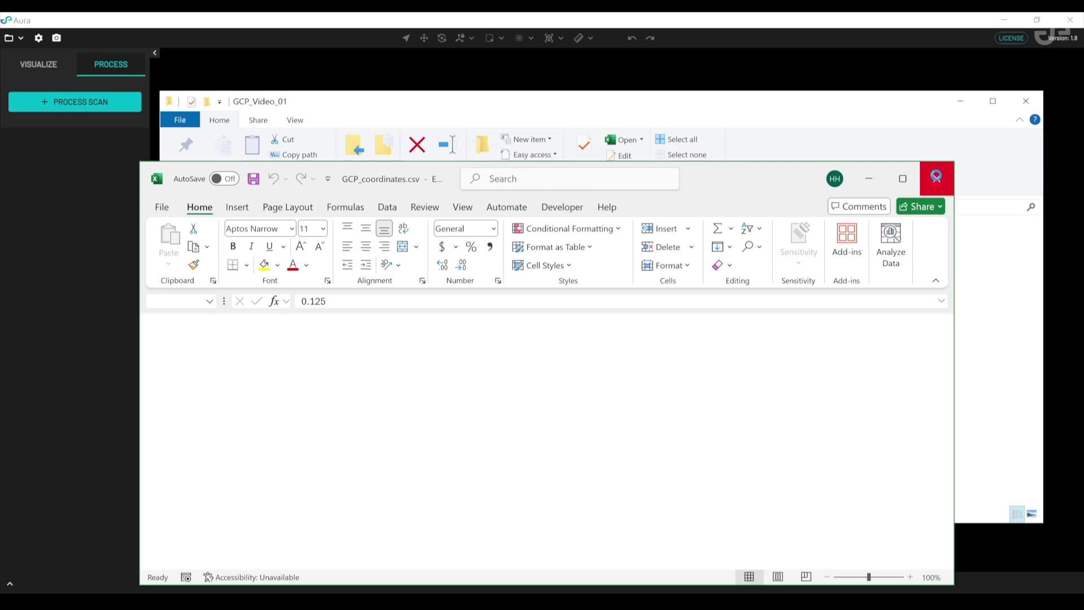
- Start a new scan job with GCP data and select GCP_Video_01 as the scan dataset
click(503, 28)
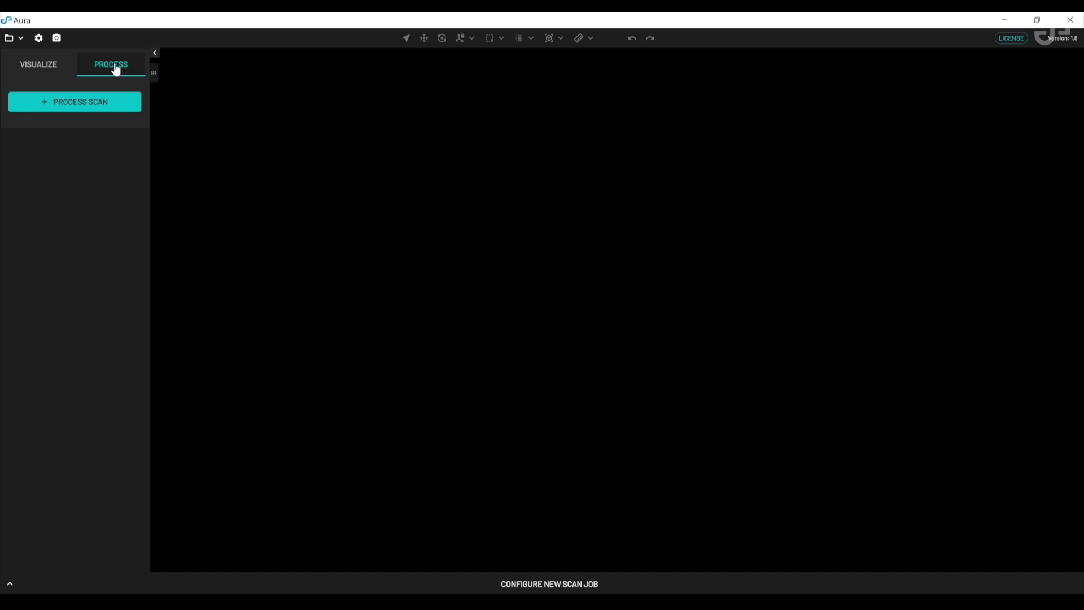
click(83, 108)
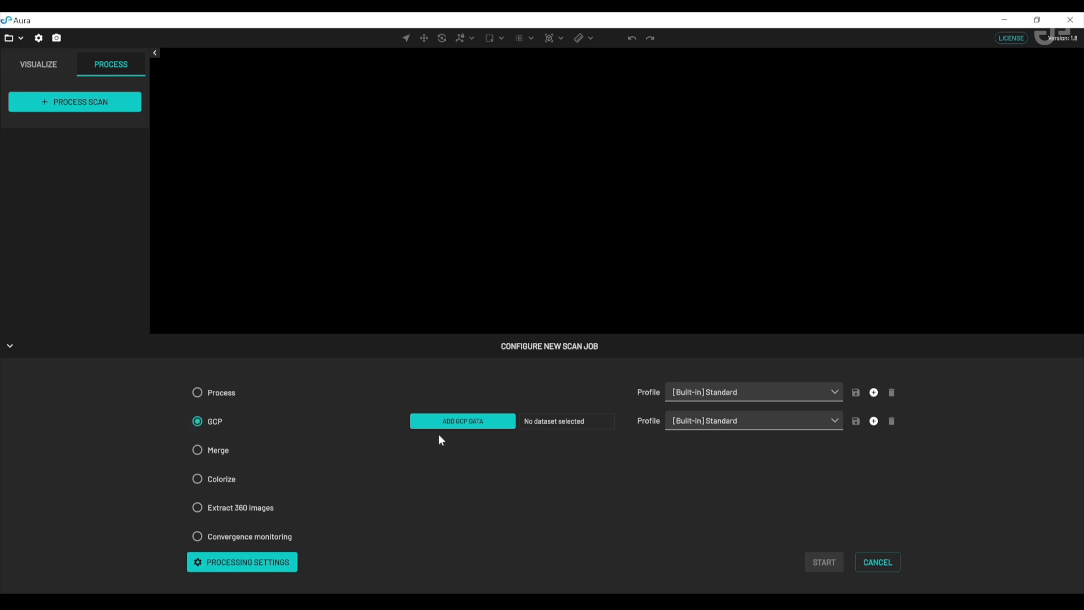
click(476, 425)
click(665, 270)
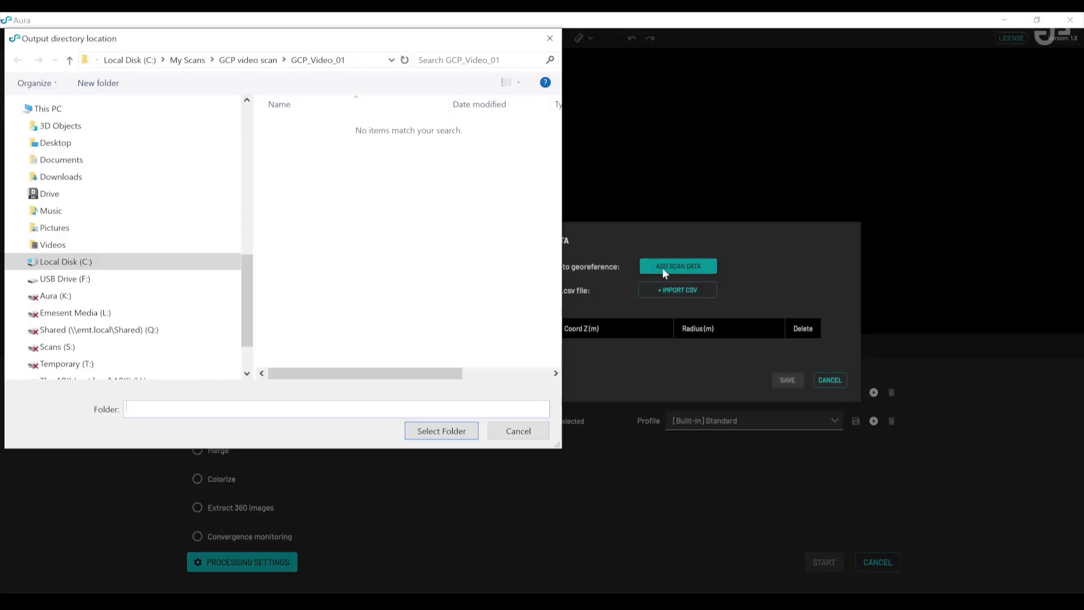
click(326, 61)
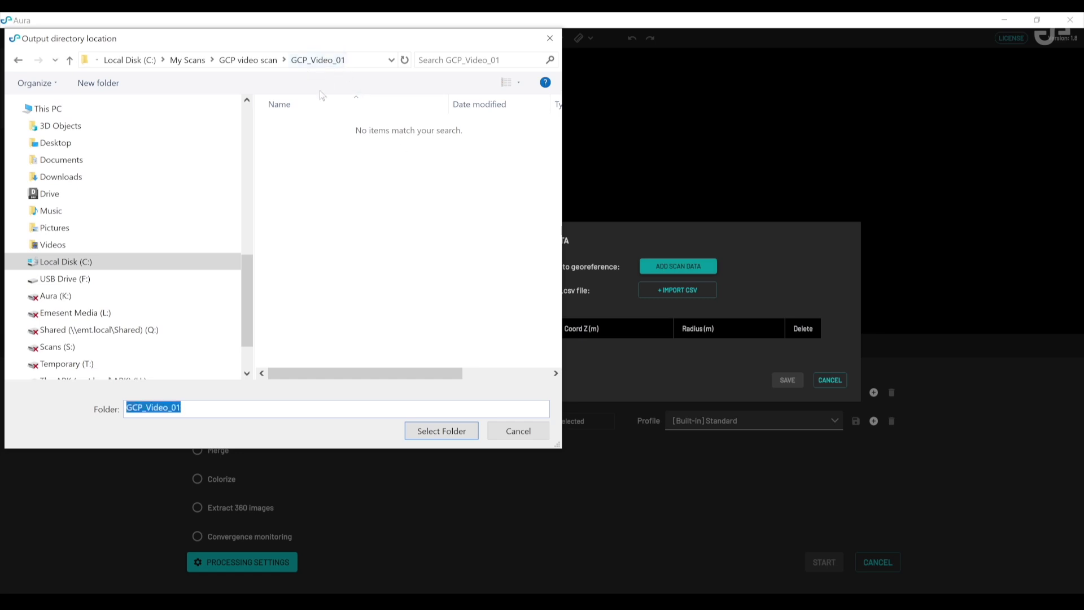
click(424, 430)
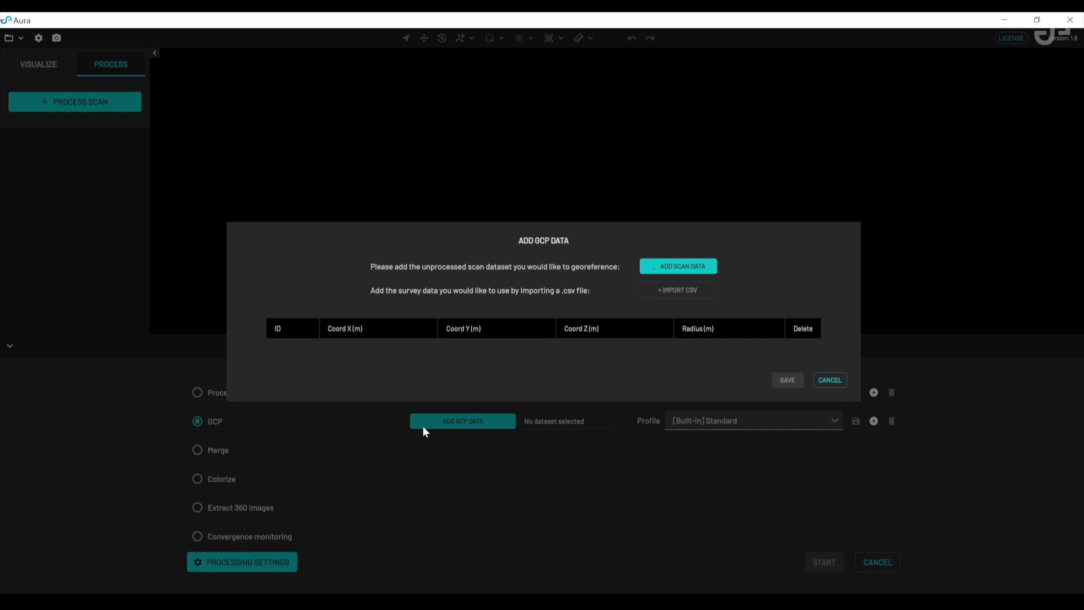
- Import the four control points from GCP_coordinates.csv and save the GCP data
click(678, 278)
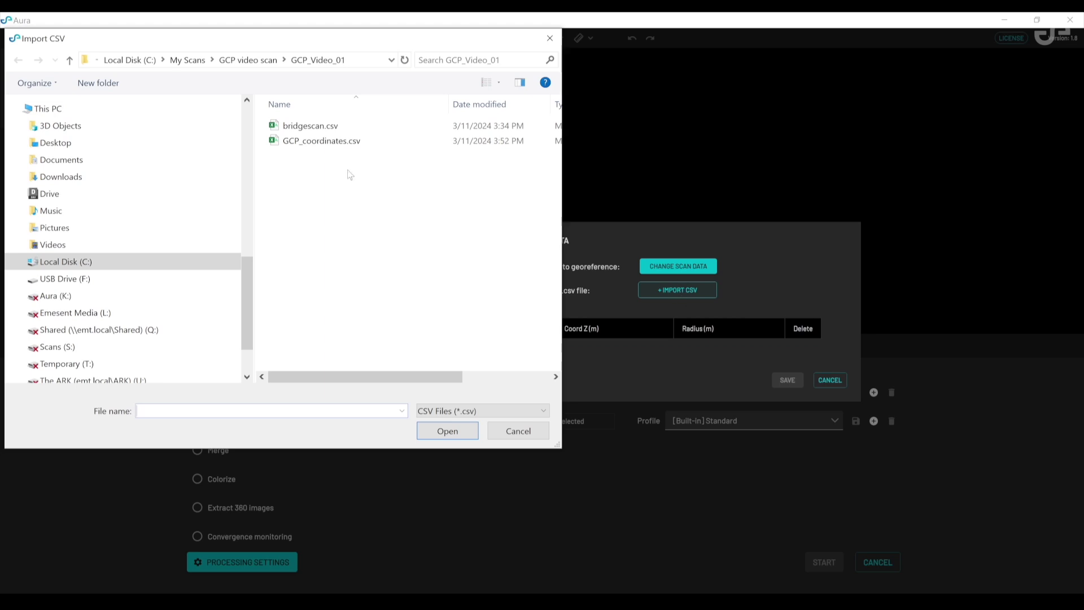
click(321, 146)
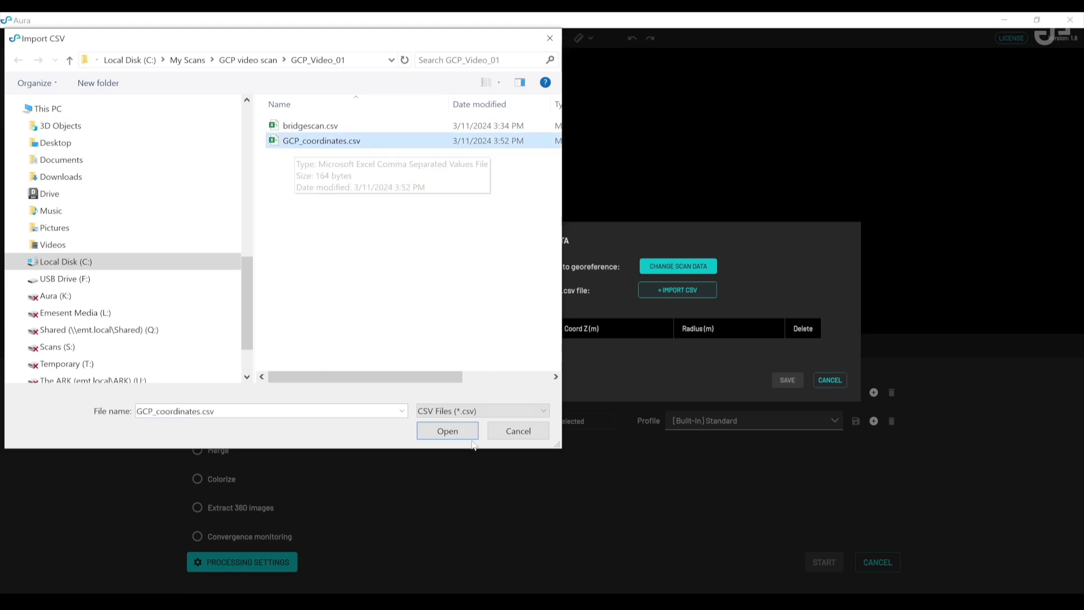
click(446, 431)
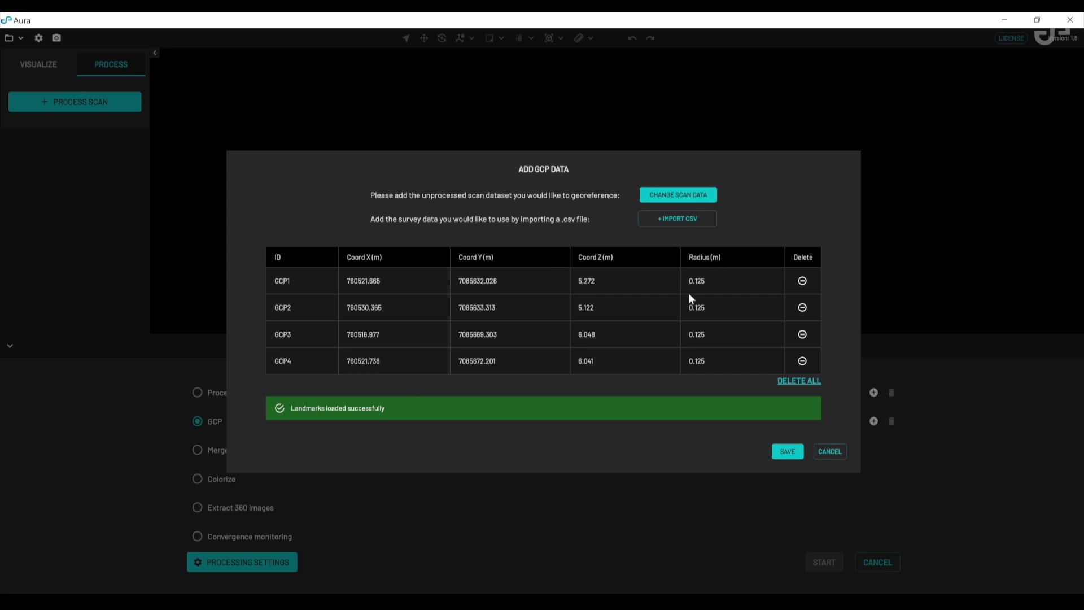
click(787, 452)
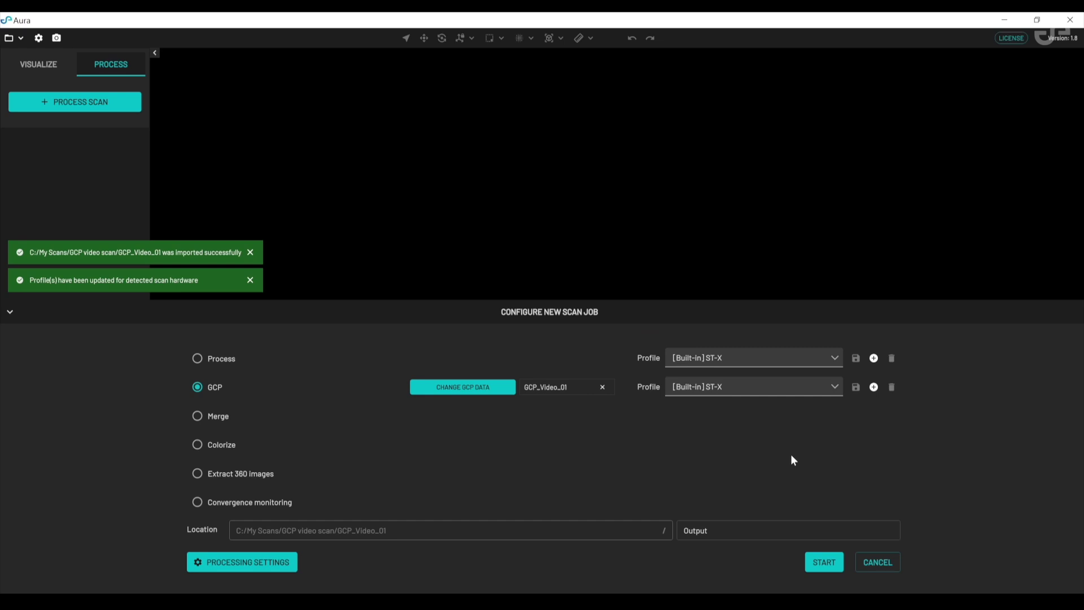
- Open the Processing Settings dialog from the Configure New Scan Job panel
click(232, 565)
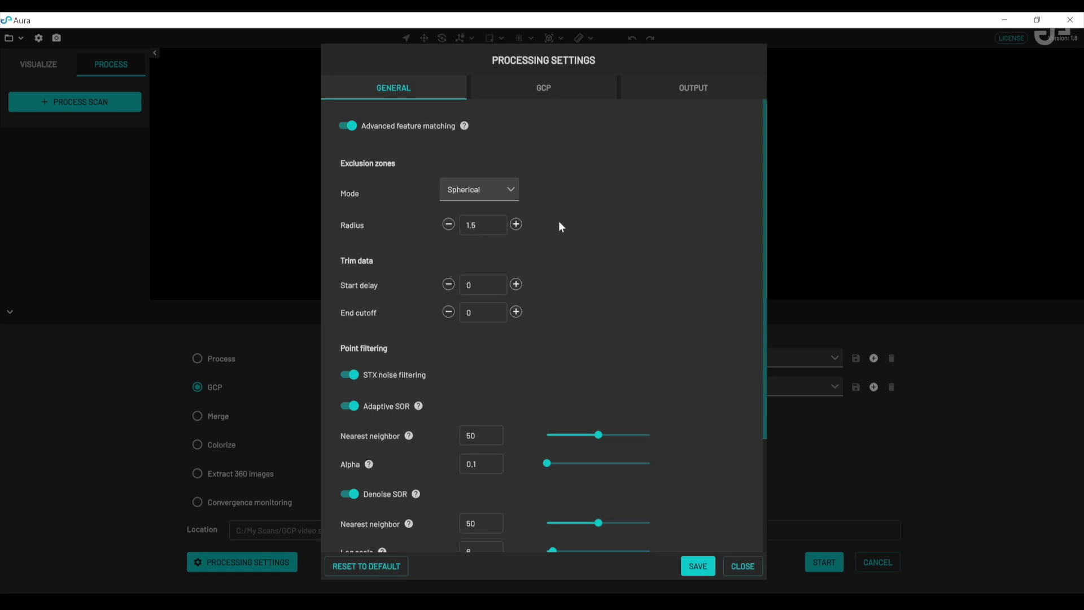
- Switch to the GCP tab to view intensity filtering (250–255) and target detection settings
click(548, 89)
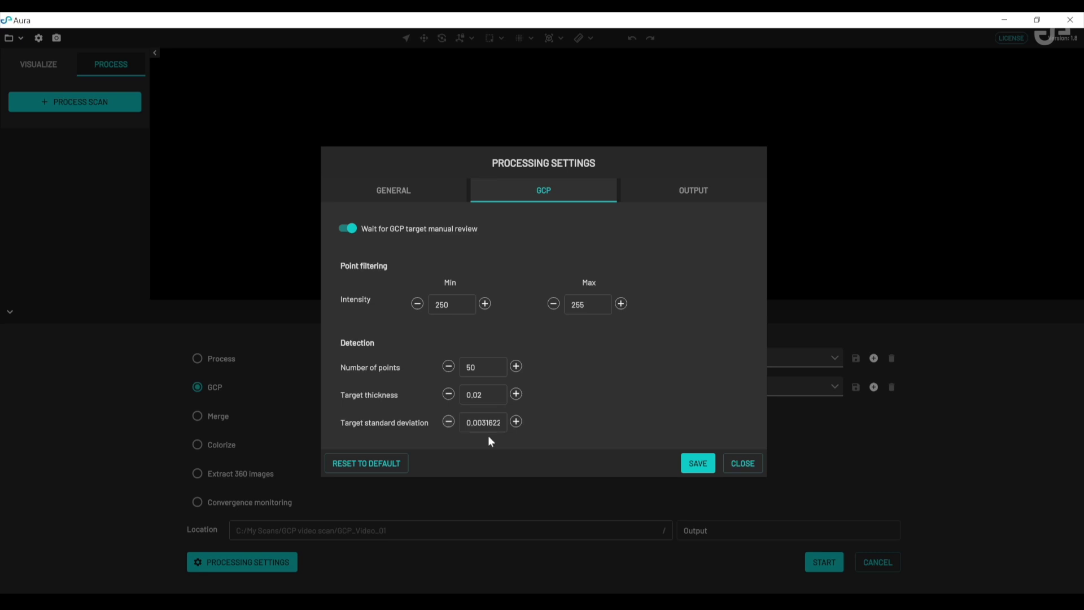
- Replace the target standard deviation value 0.0031622 with 0.02
double_click(480, 427)
text(0.02)
- Save the custom settings, rename the output to Output_GCP, and start processing
click(696, 464)
click(731, 534)
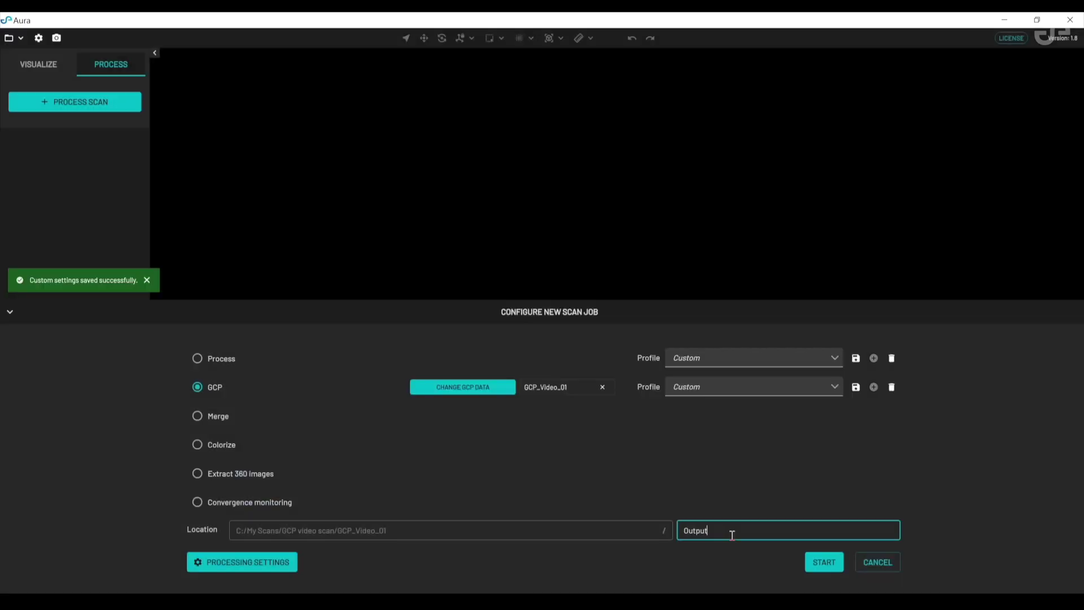
text(_GCP)
click(825, 563)
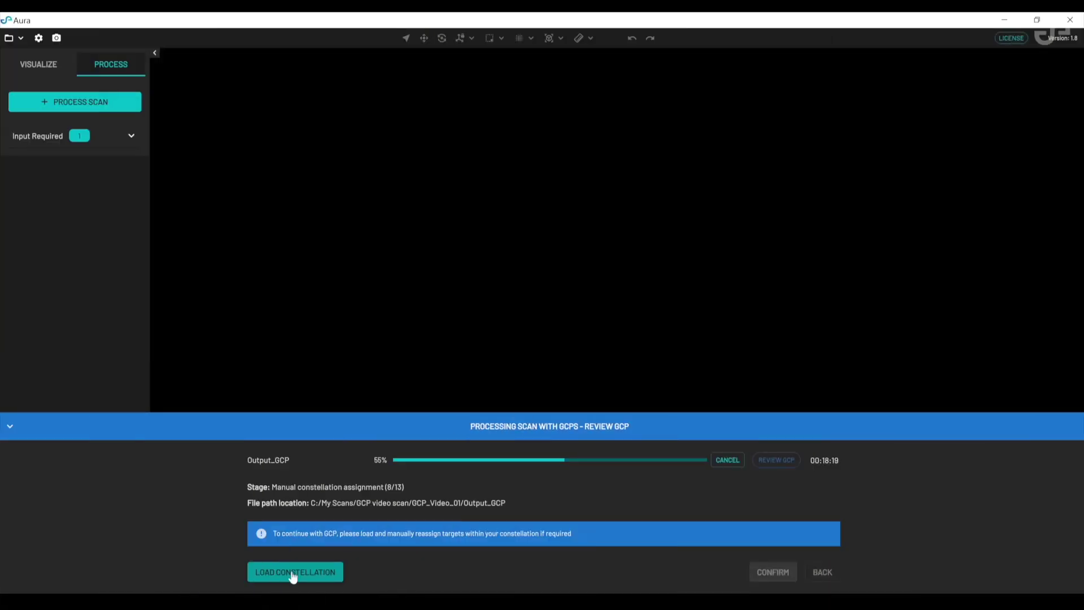
- Load the constellation and orbit the tower to check targets 0, 1 and 3
click(293, 573)
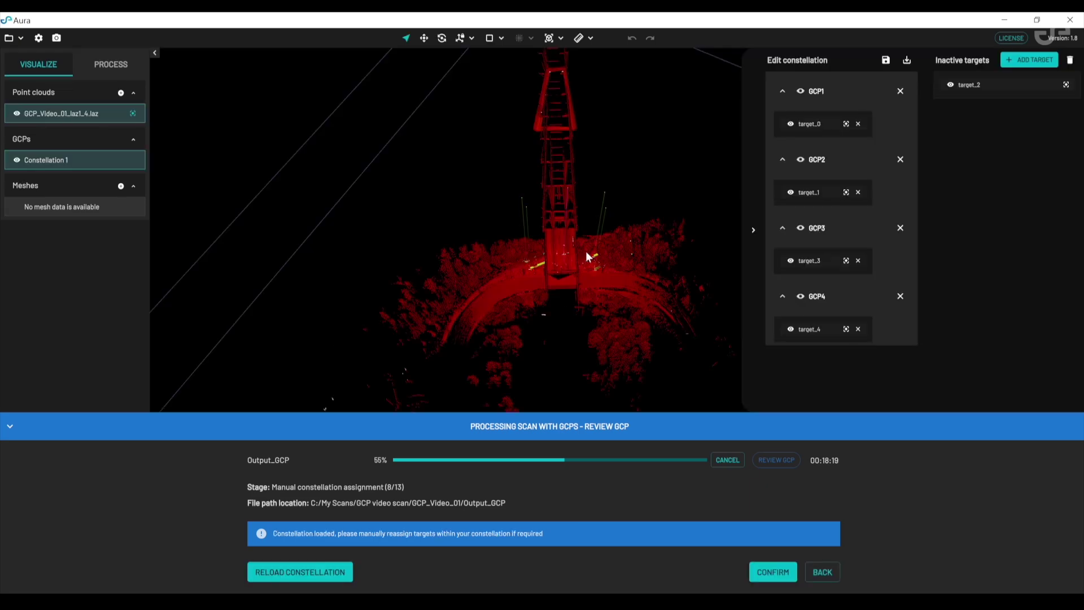
scroll(571, 224, up, 10)
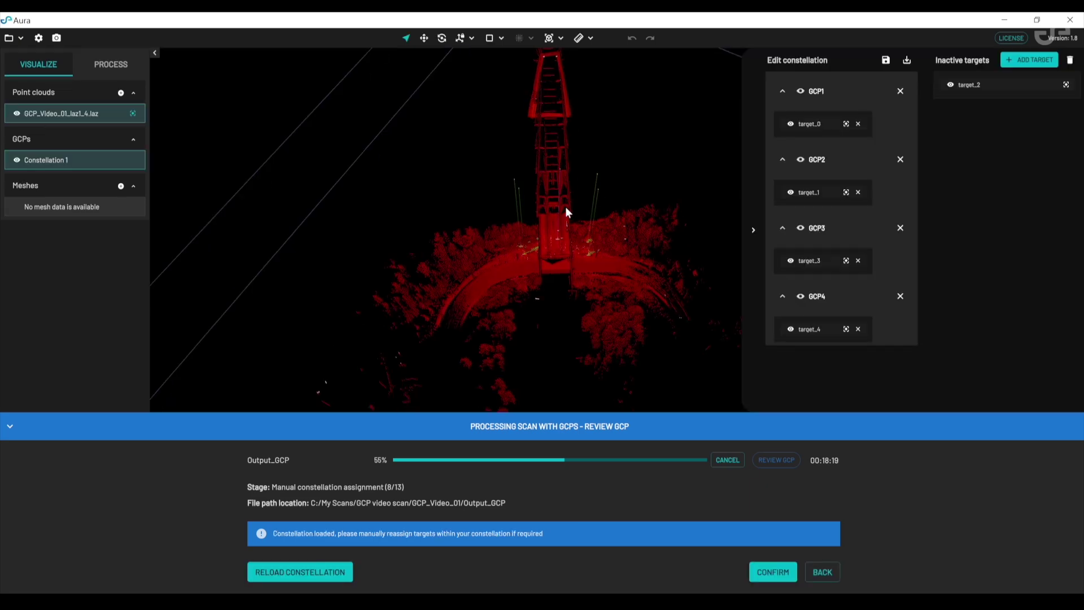
drag(528, 244, 435, 252)
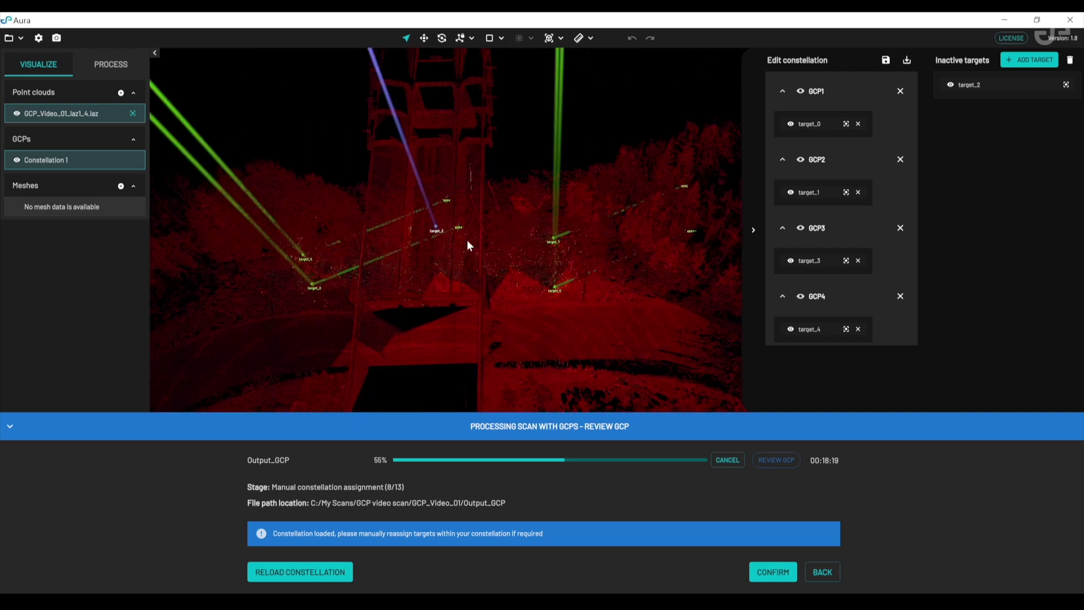
scroll(314, 287, up, 10)
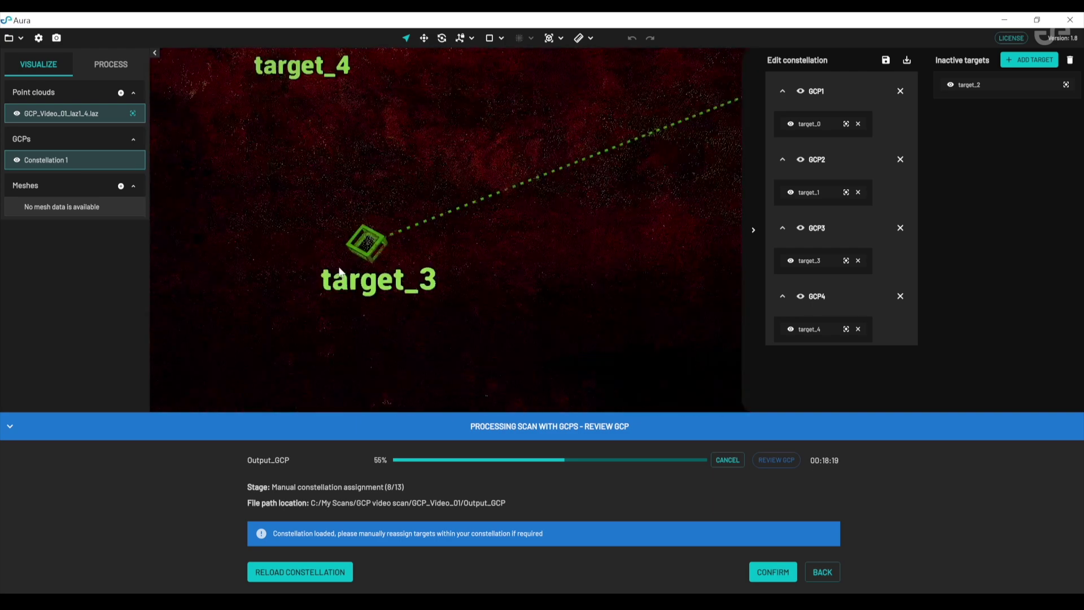
drag(377, 236, 401, 238)
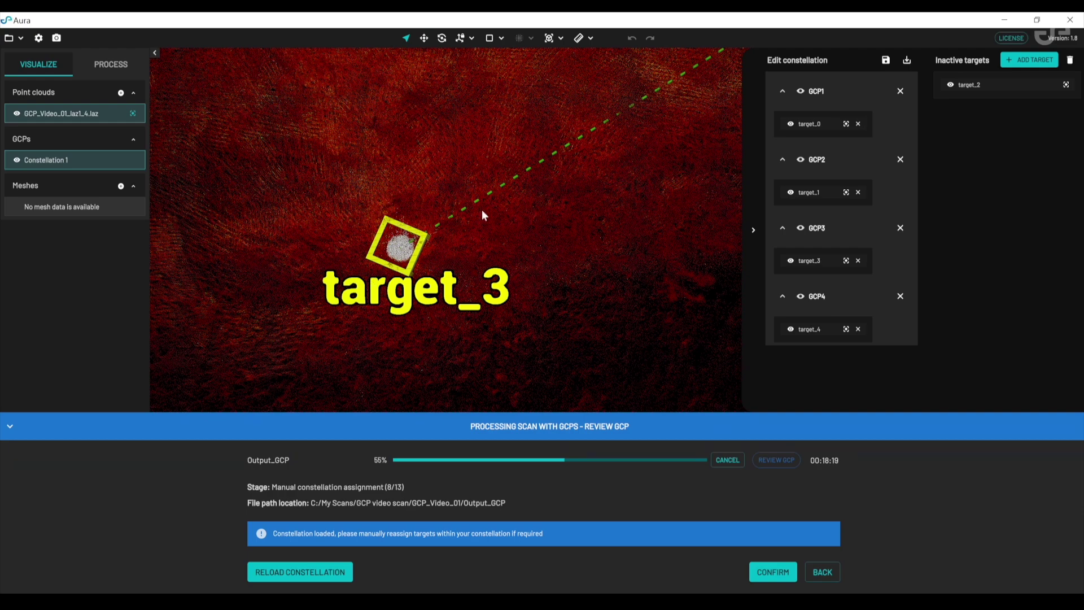
scroll(423, 247, down, 5)
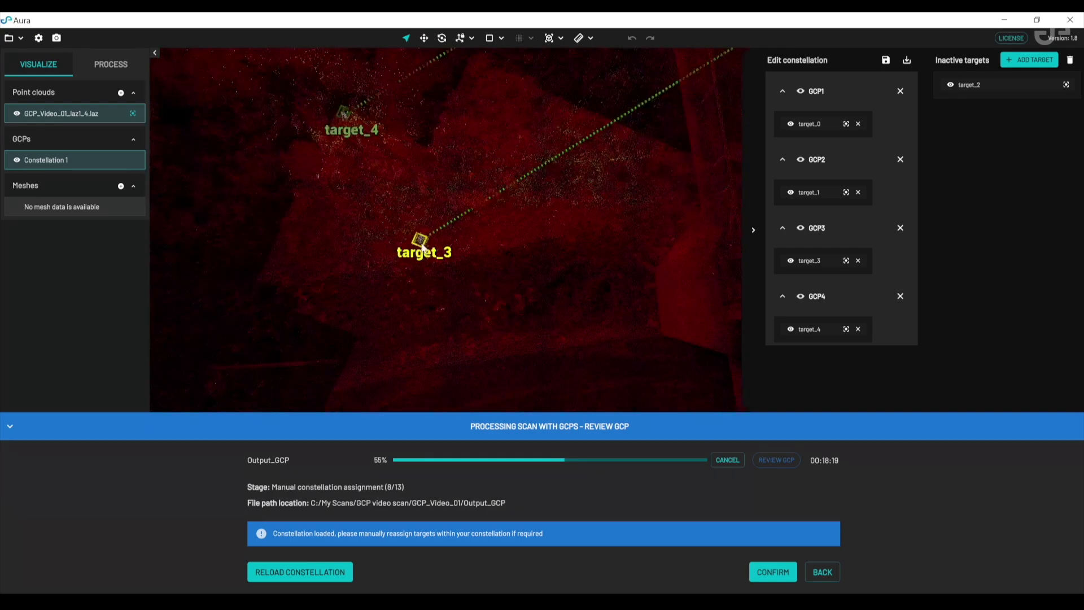
- Check that target_2 is inactive and GCP markers sit on target_4, target_3, target_1 and target_0
drag(570, 161, 276, 339)
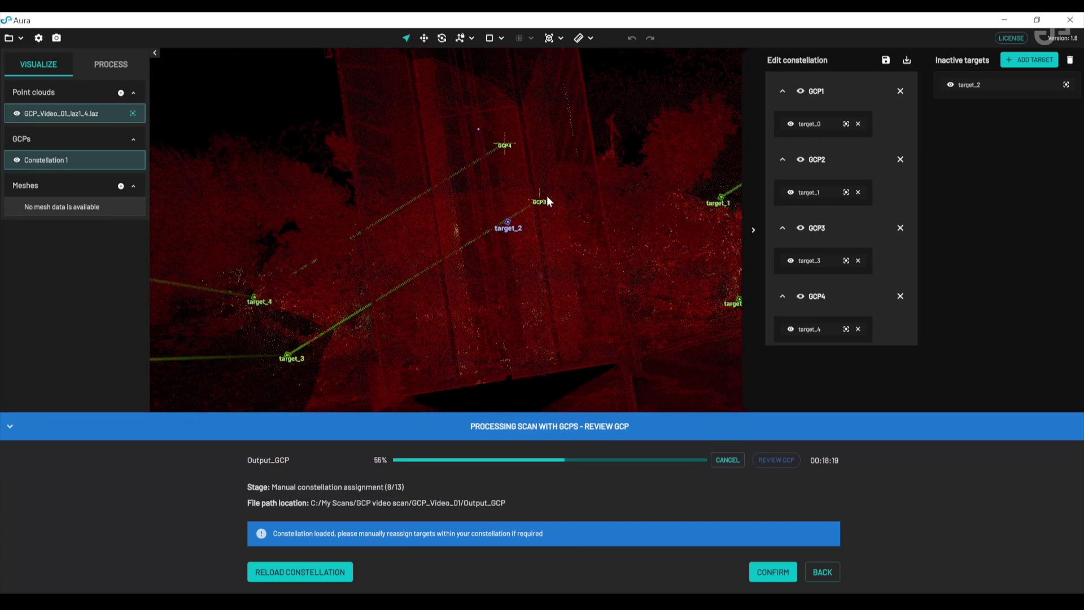
scroll(546, 195, up, 5)
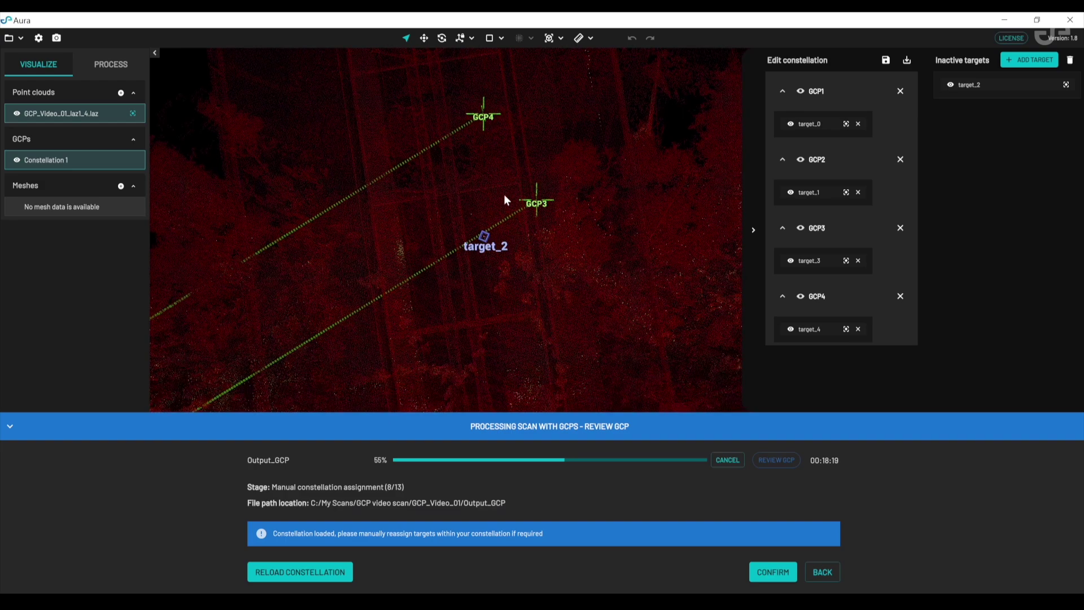
drag(508, 201, 268, 322)
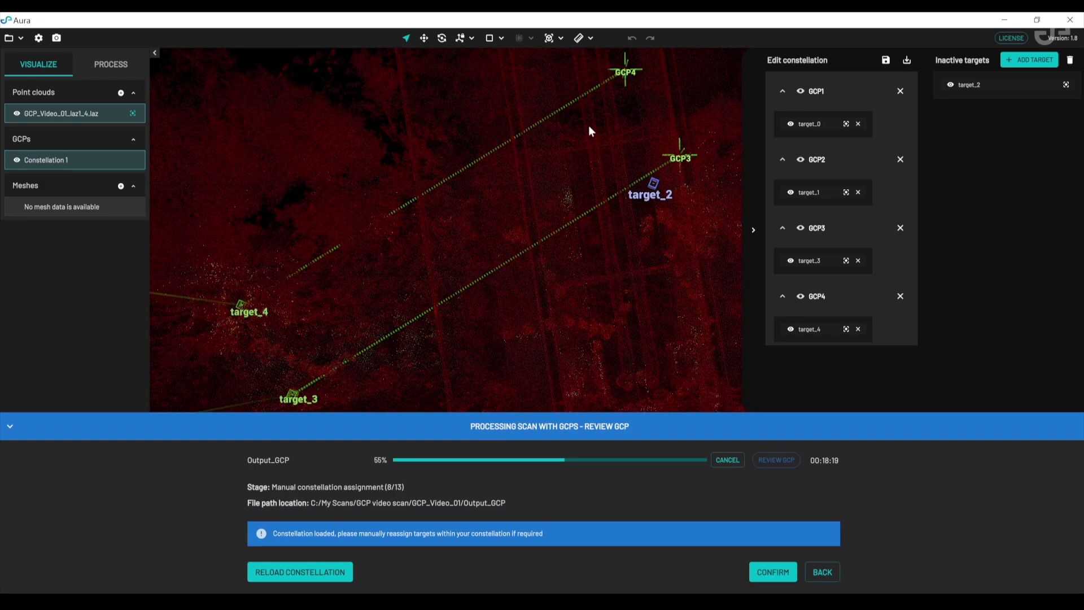
drag(645, 156, 521, 169)
drag(563, 242, 429, 231)
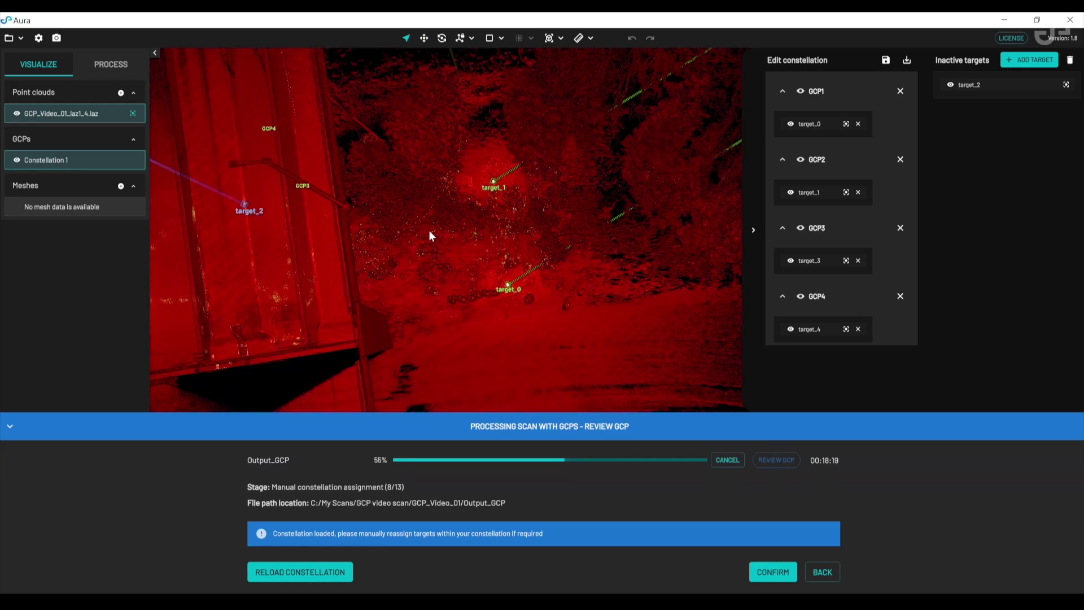
drag(429, 234, 437, 263)
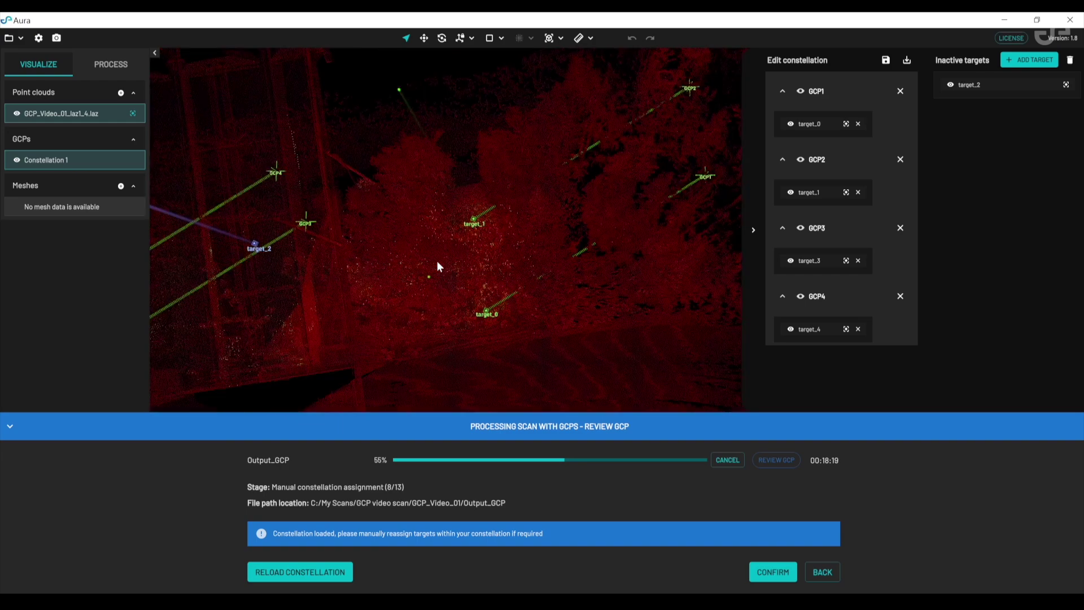
scroll(437, 265, down, 1)
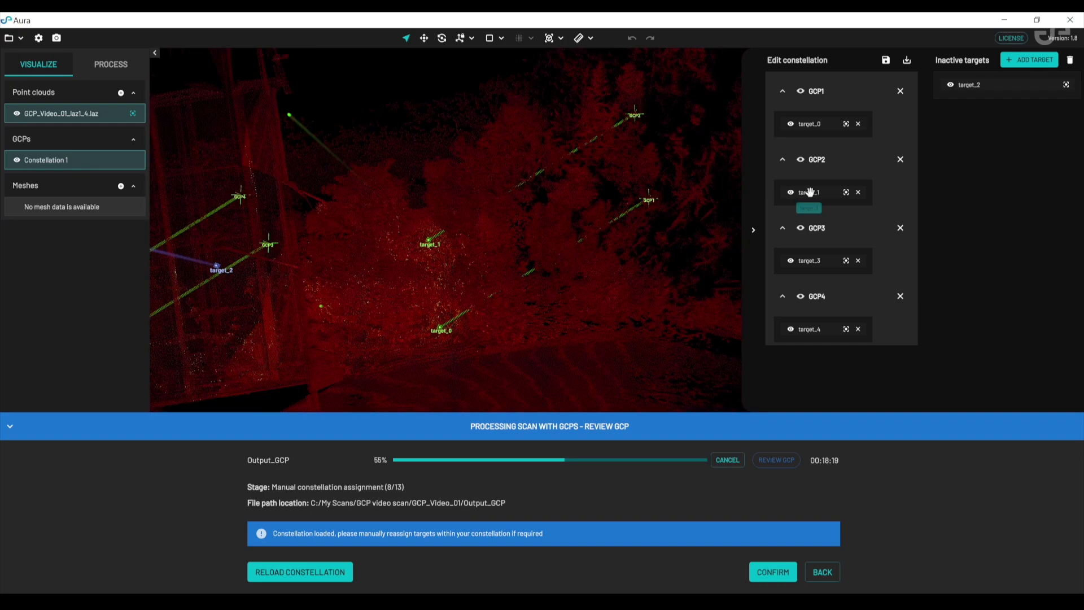
drag(810, 192, 810, 119)
drag(810, 139, 743, 215)
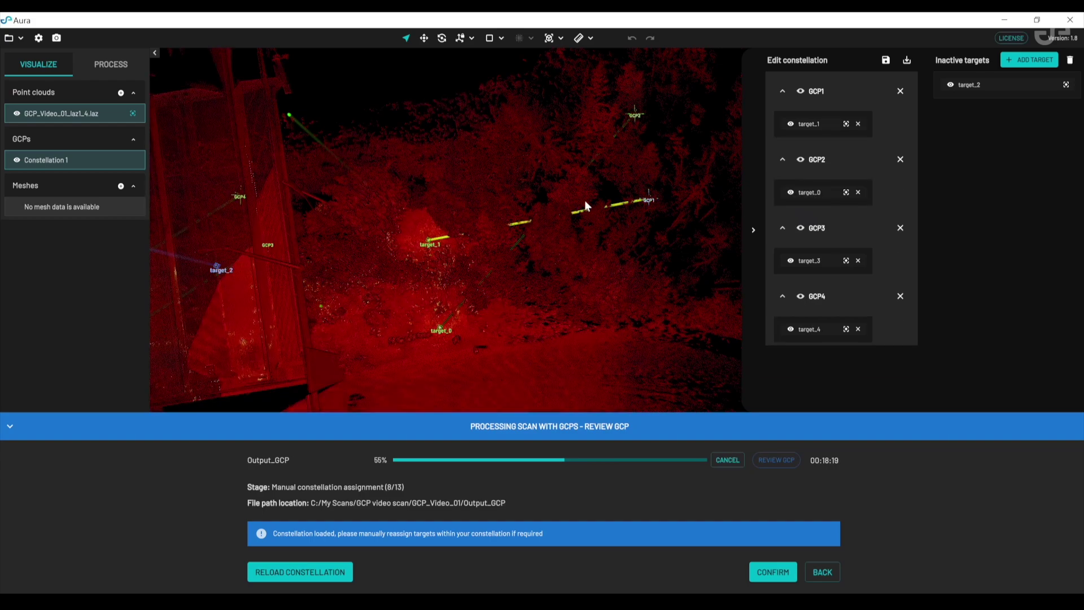
drag(585, 201, 817, 116)
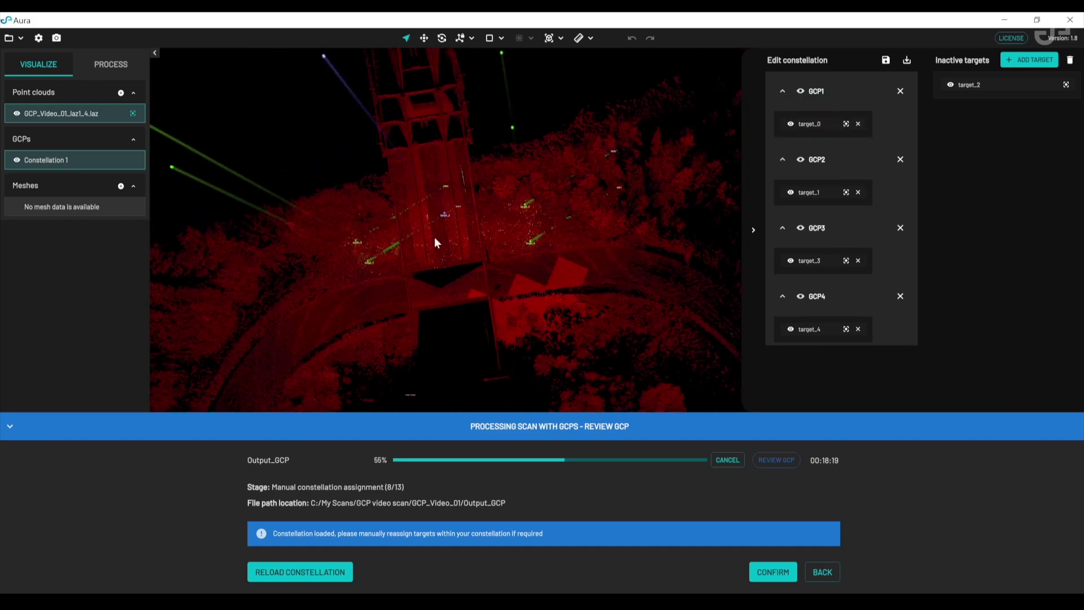
scroll(452, 237, up, 5)
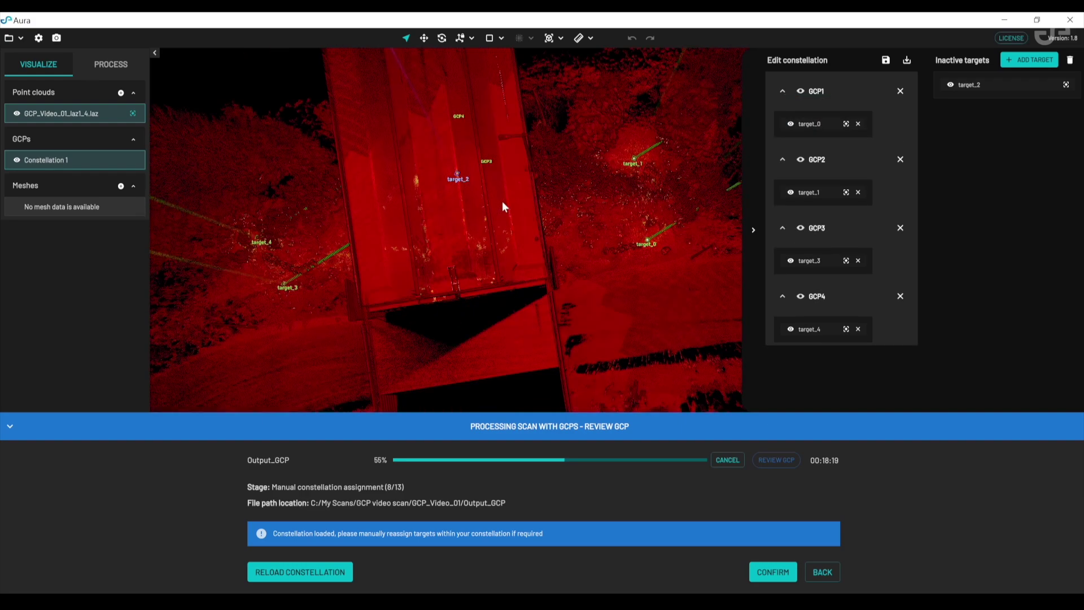
drag(502, 206, 493, 46)
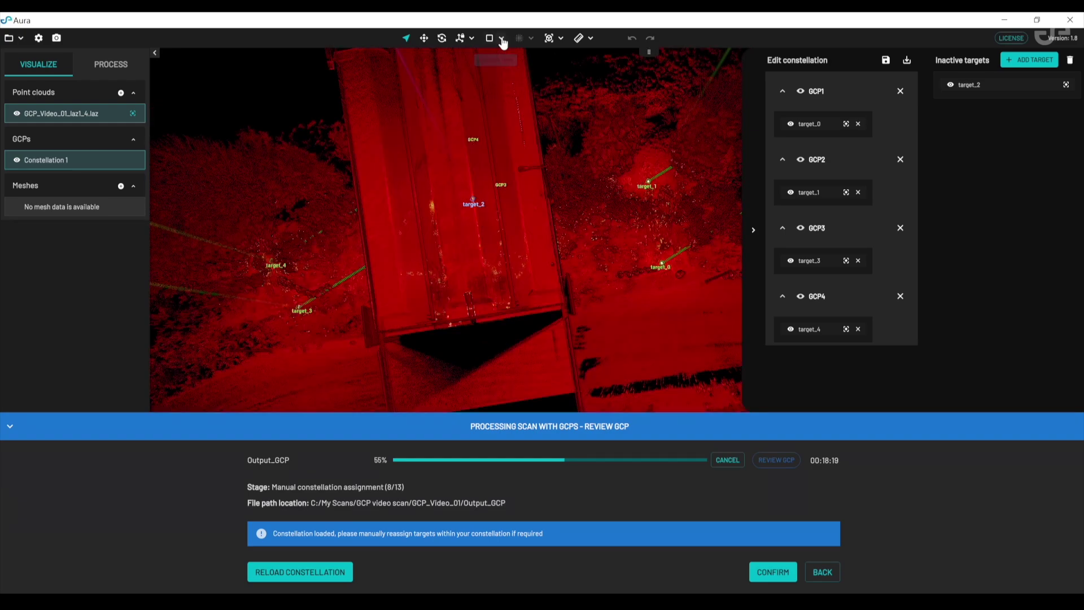
click(502, 39)
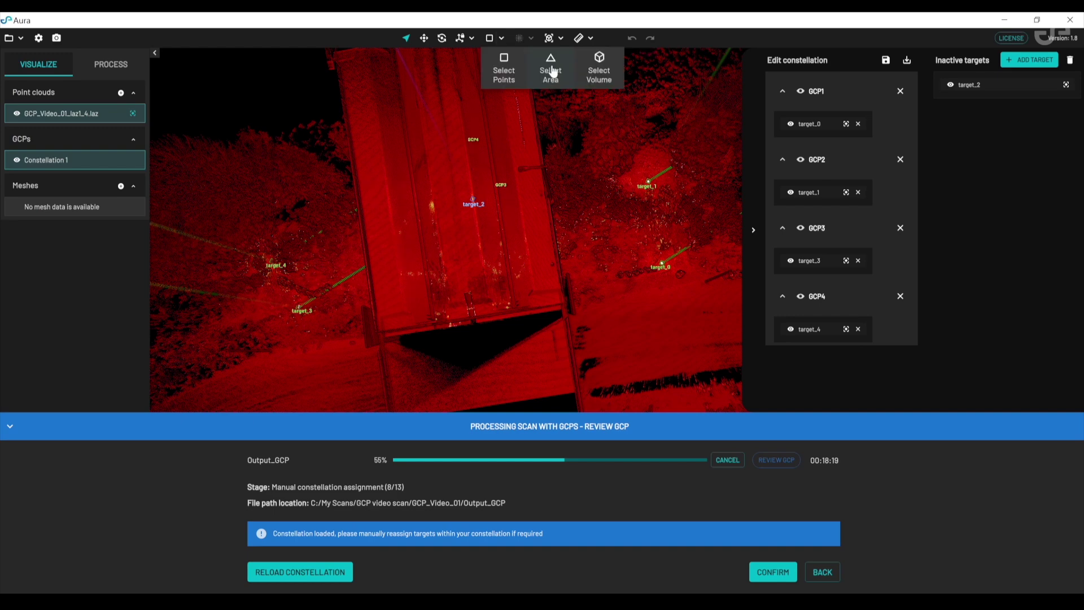
click(1032, 64)
scroll(421, 269, up, 5)
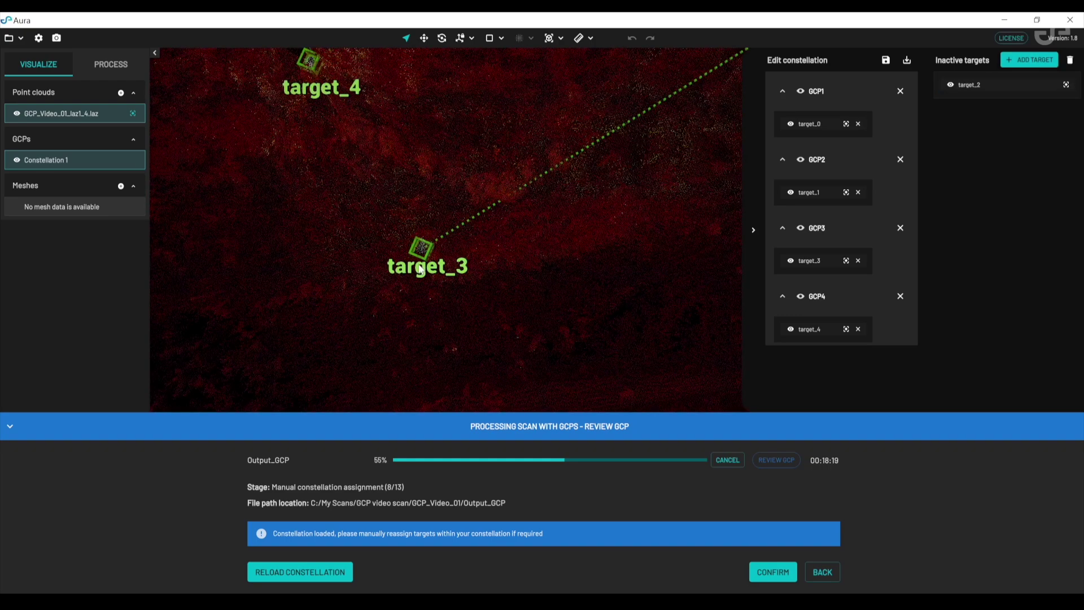
scroll(420, 270, up, 3)
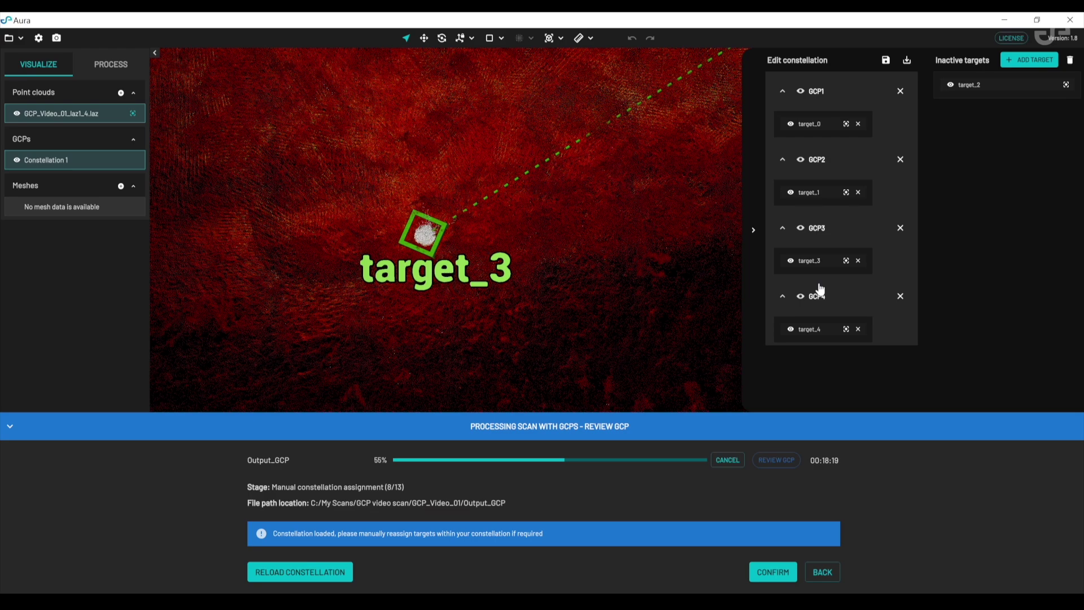
scroll(421, 242, down, 5)
drag(422, 242, 521, 277)
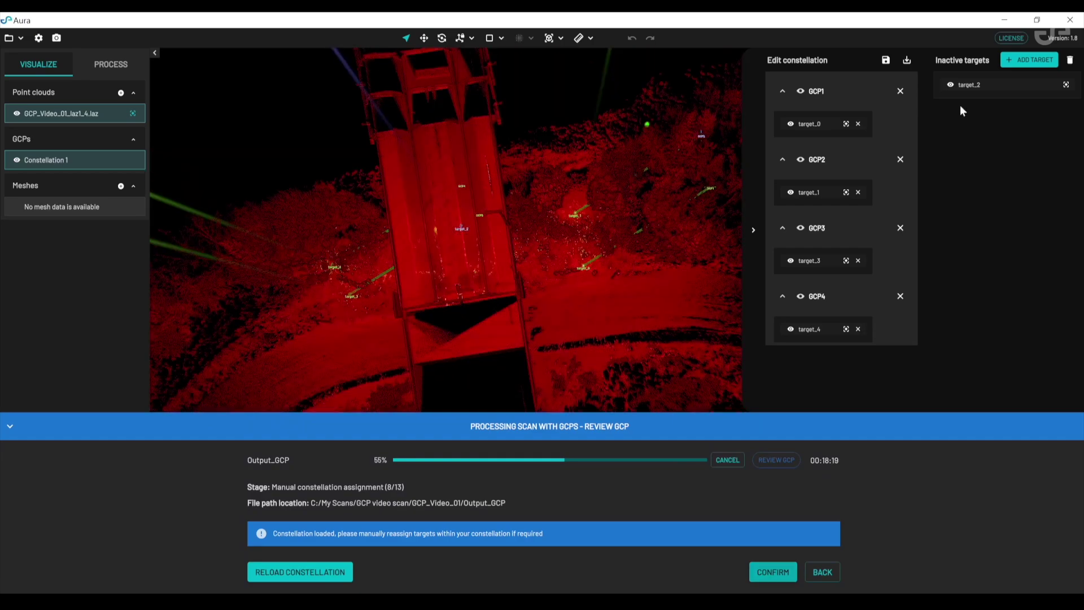
- Save the constellation, confirm the target assignments, and load traj.xyz once processing completes
key(ctrl+s)
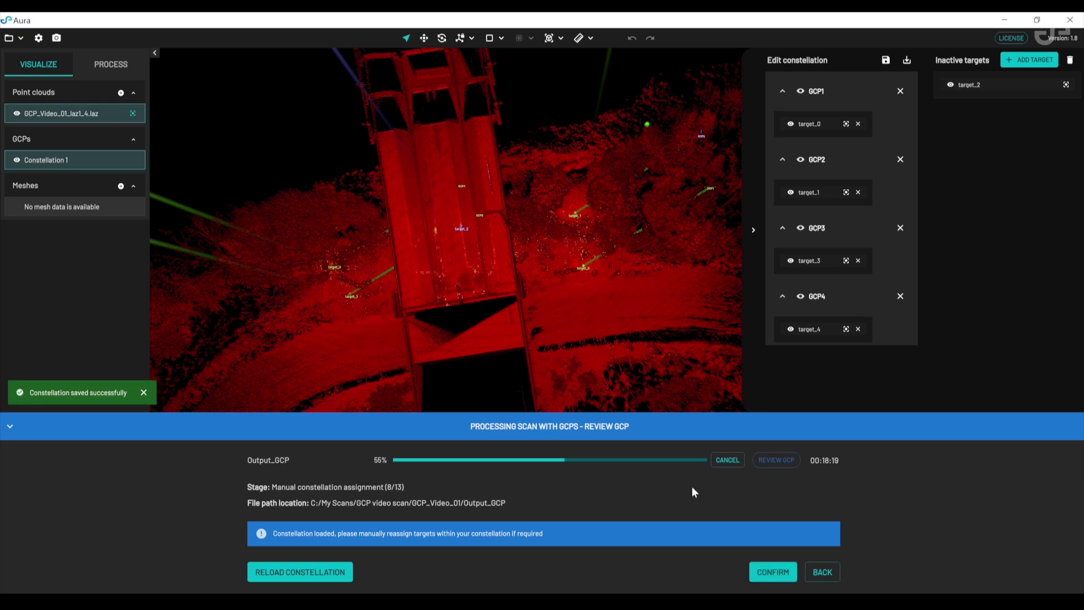
click(774, 573)
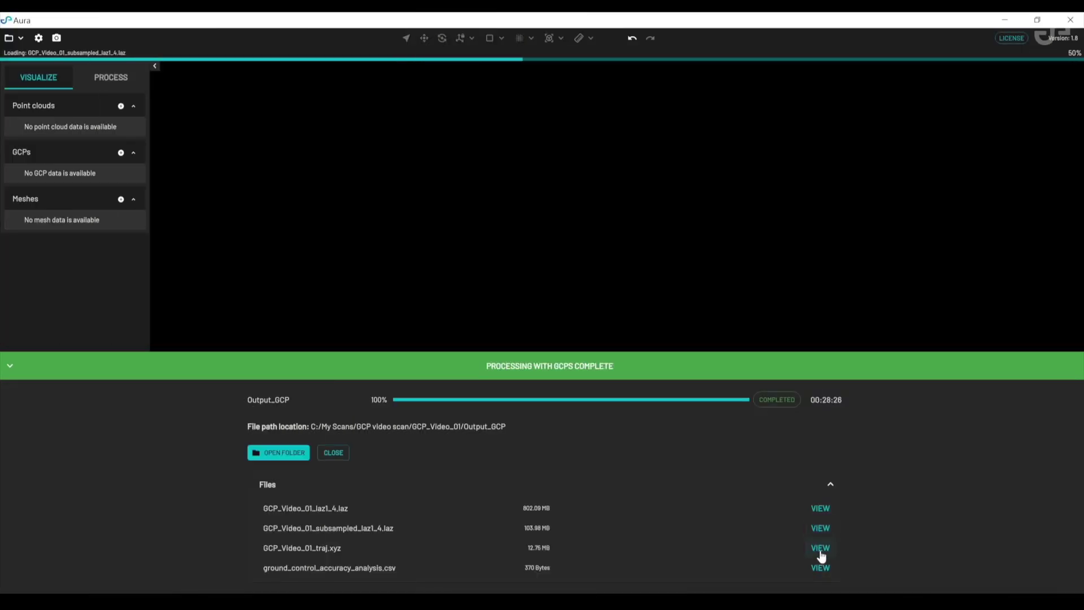
click(820, 549)
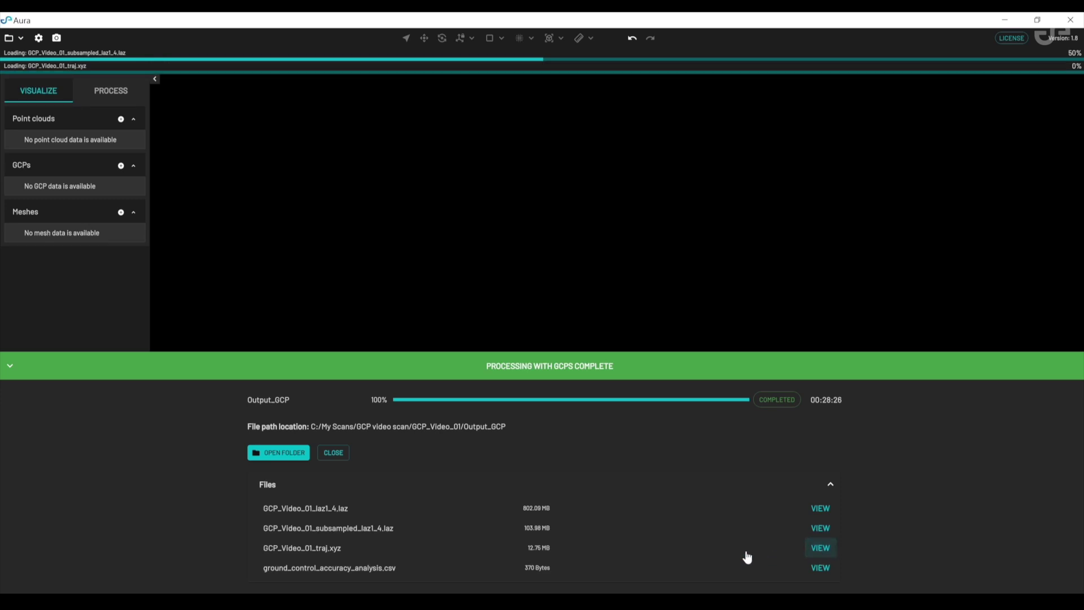
- Open ground_control_accuracy_analysis.csv from the Output_GCP\Output folder
click(285, 453)
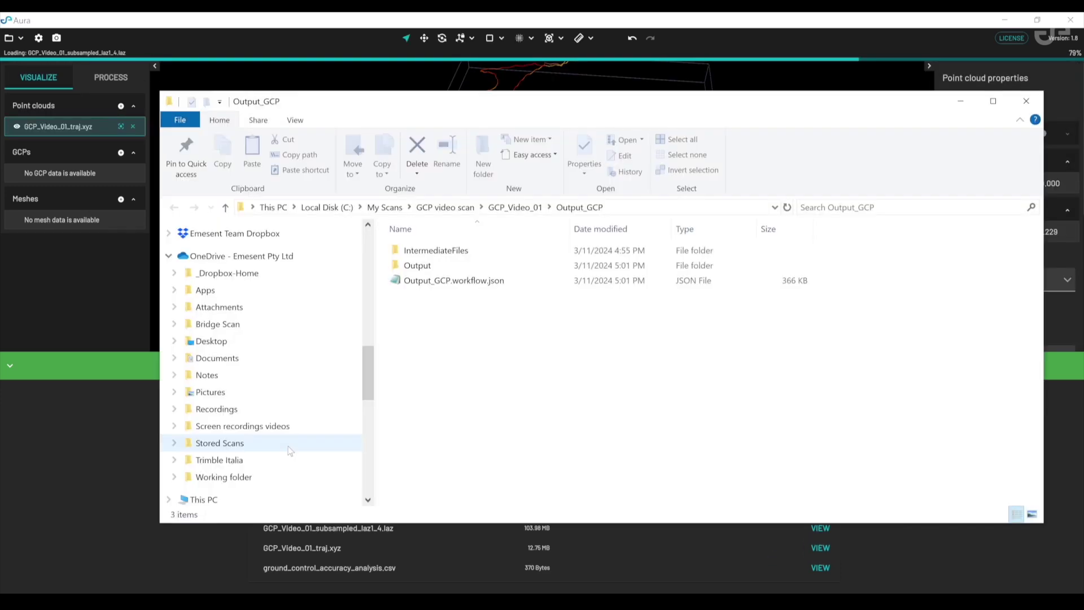
double_click(483, 268)
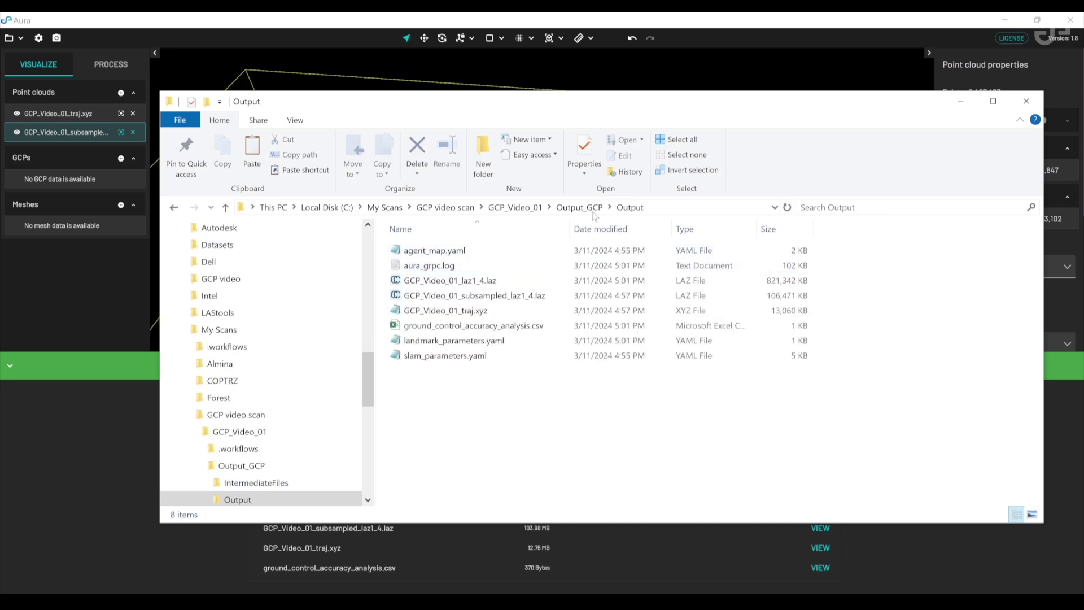
click(445, 328)
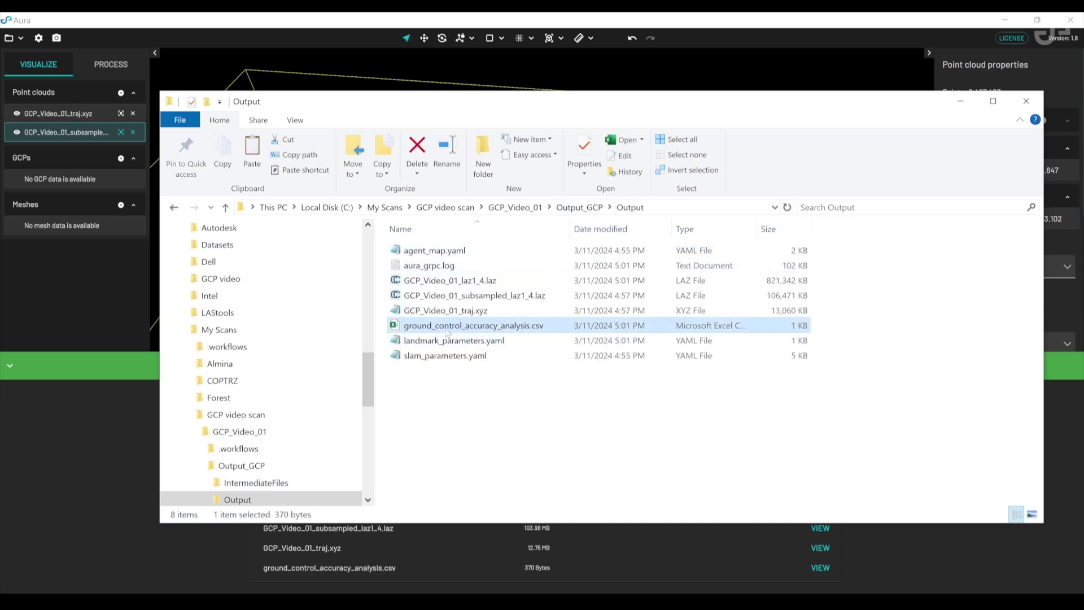
double_click(447, 332)
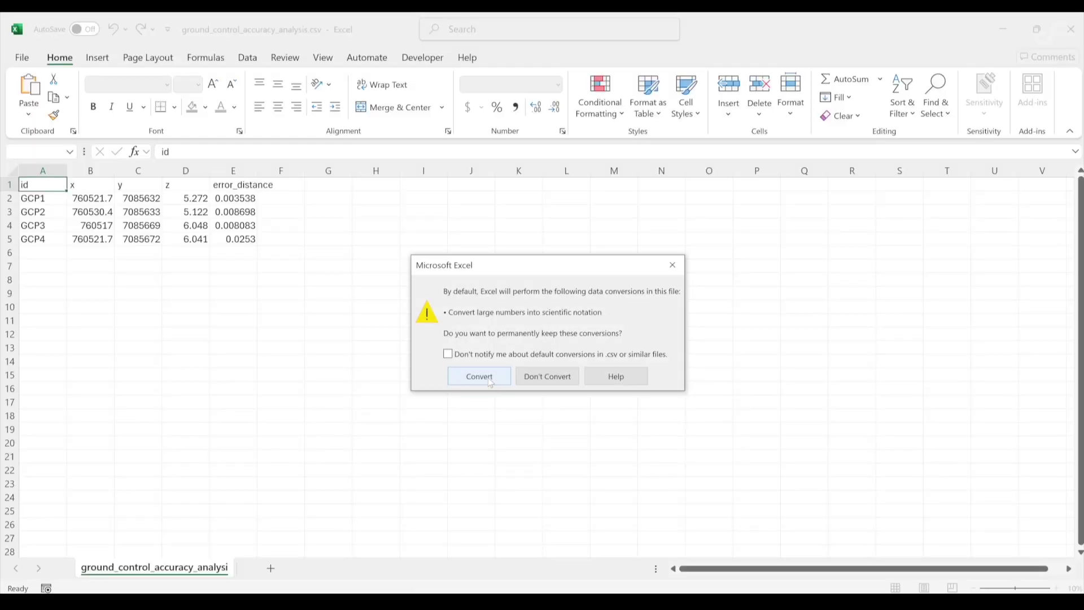
- Convert the CSV numbers and read GCP1–GCP4 coordinates and error distances (0.0035–0.0253)
click(488, 378)
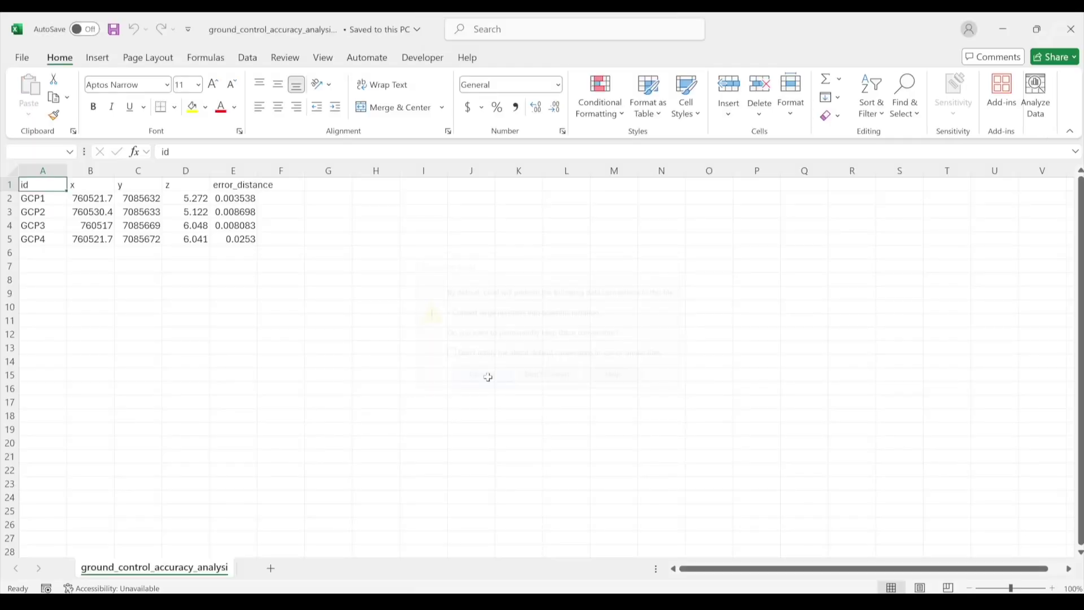
click(329, 335)
drag(34, 198, 99, 201)
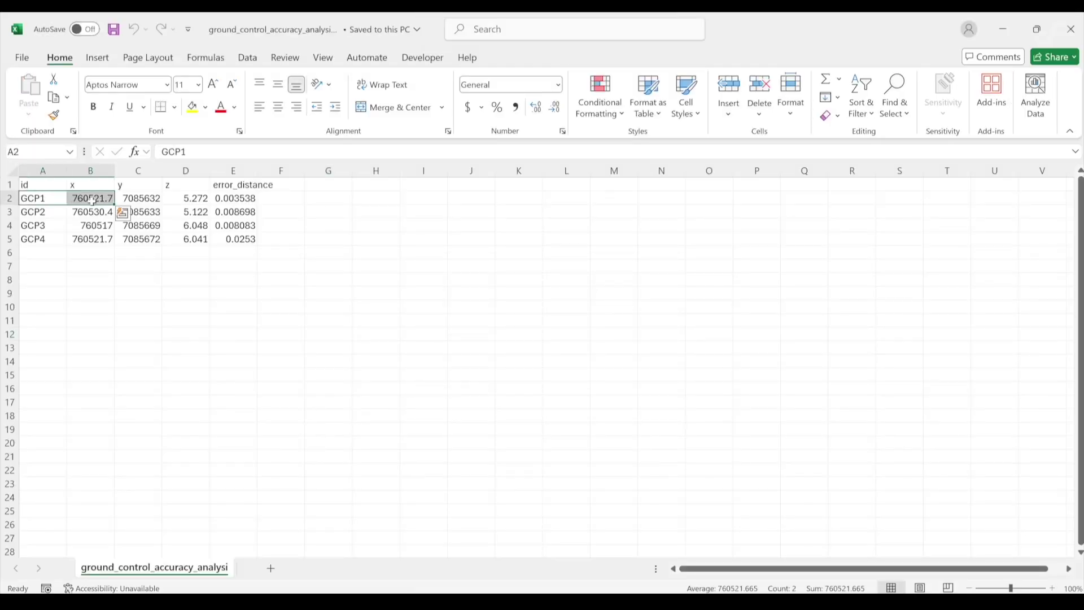
click(99, 201)
click(127, 200)
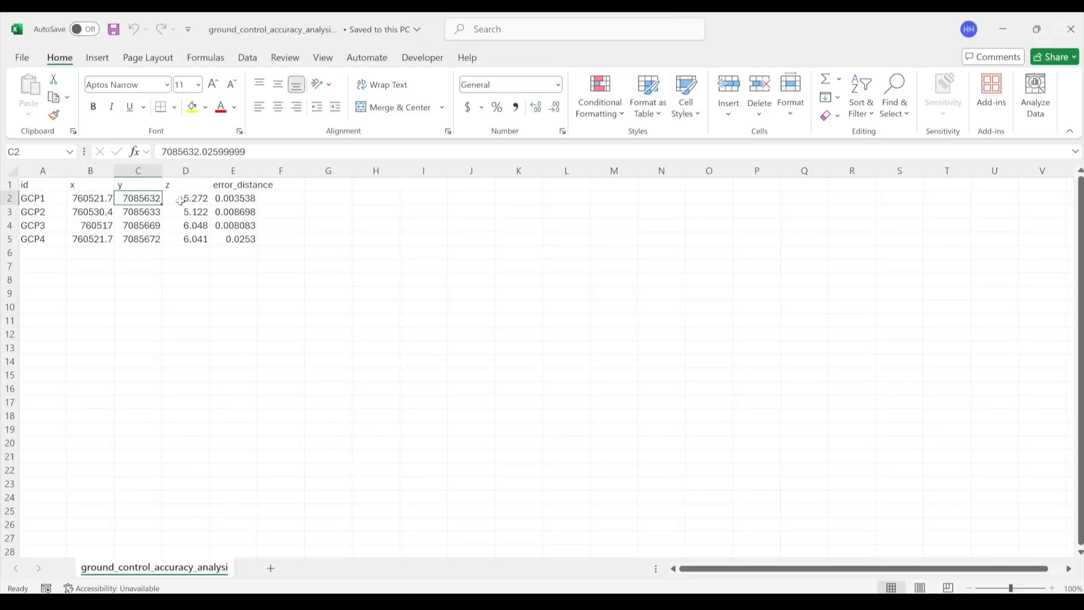
click(179, 201)
click(233, 200)
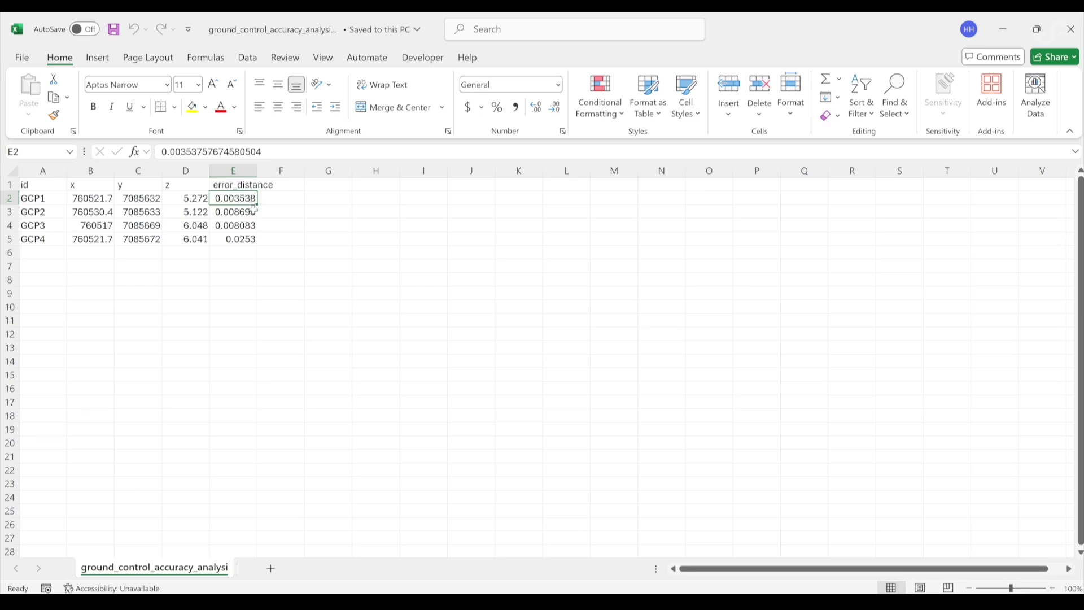
click(248, 212)
click(249, 225)
click(249, 240)
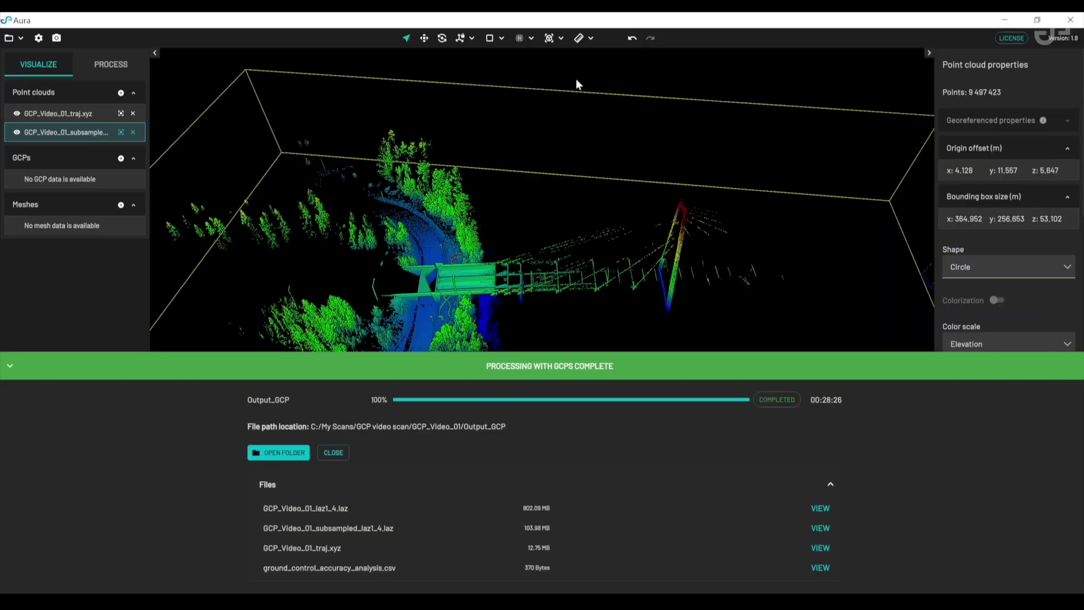
- Collapse the processing results and colour the point cloud by Intensity
click(10, 366)
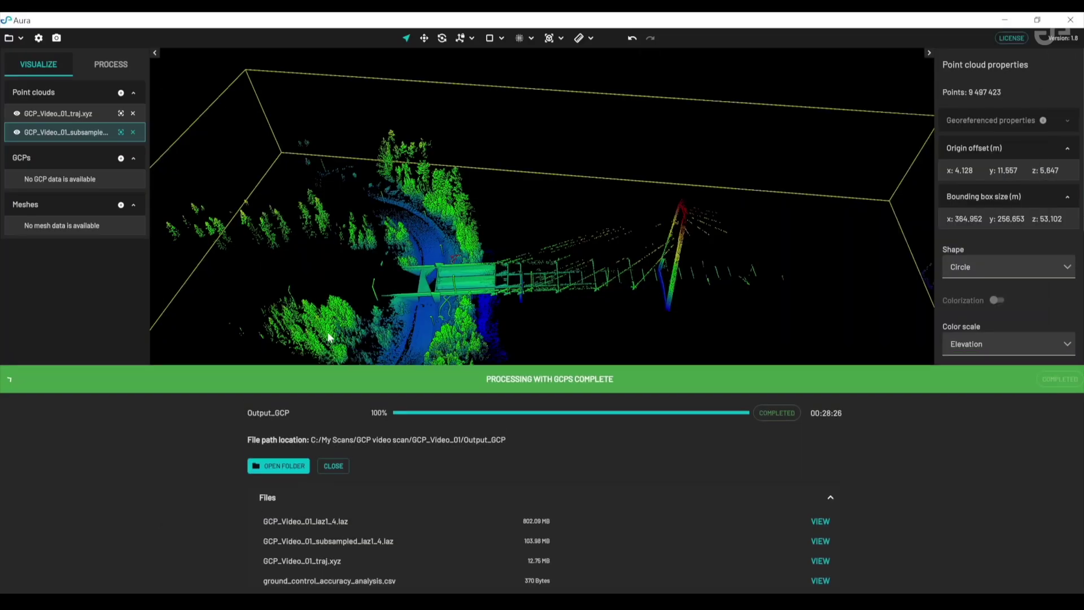
scroll(493, 238, up, 10)
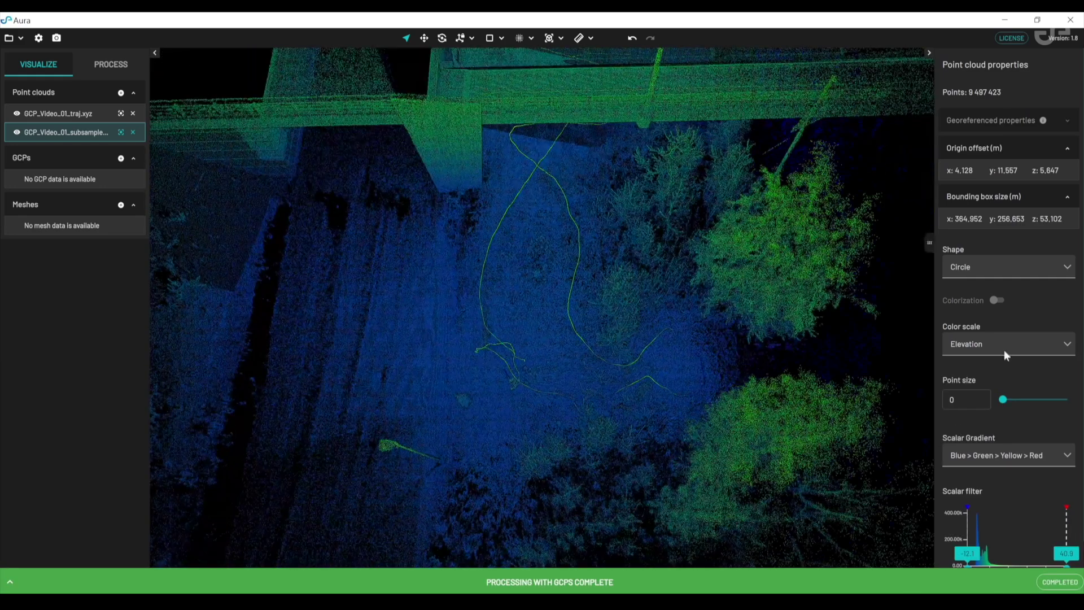
click(1004, 350)
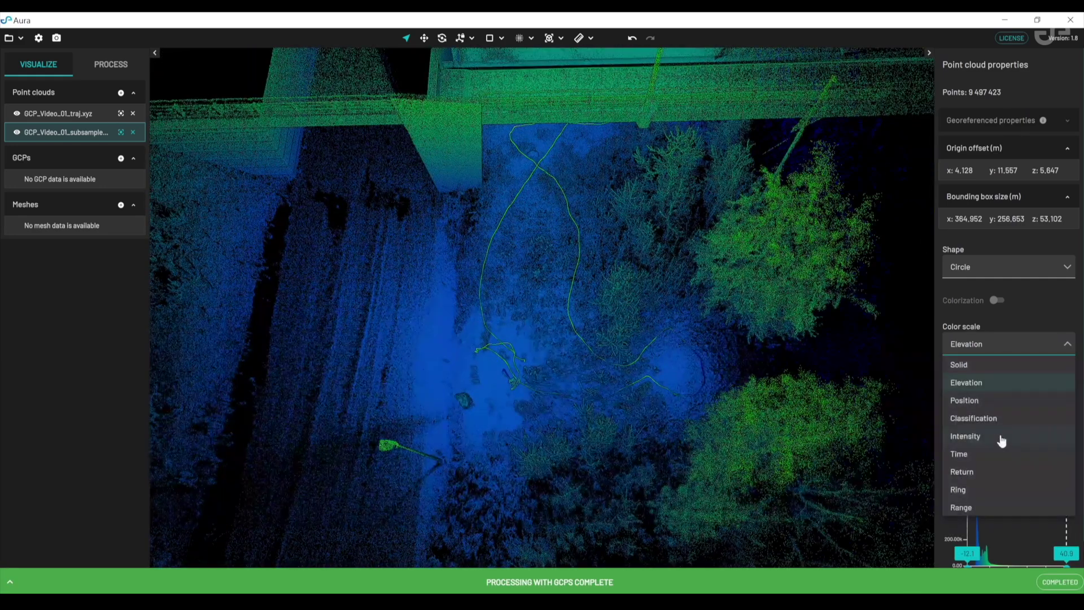
click(1001, 440)
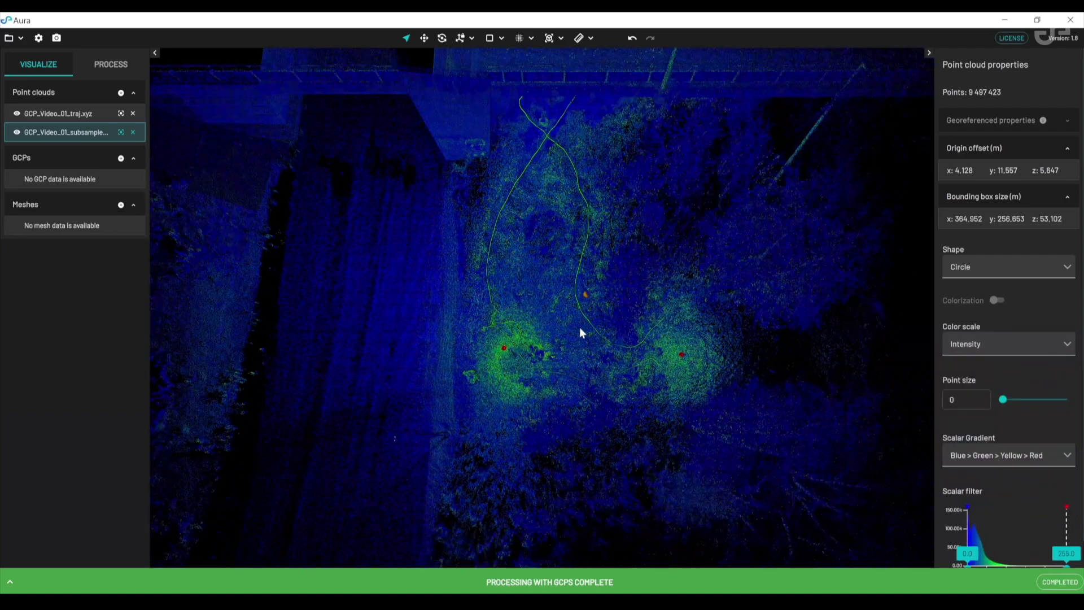
- Zoom and orbit until both red GCP markers are visible together
scroll(504, 339, up, 5)
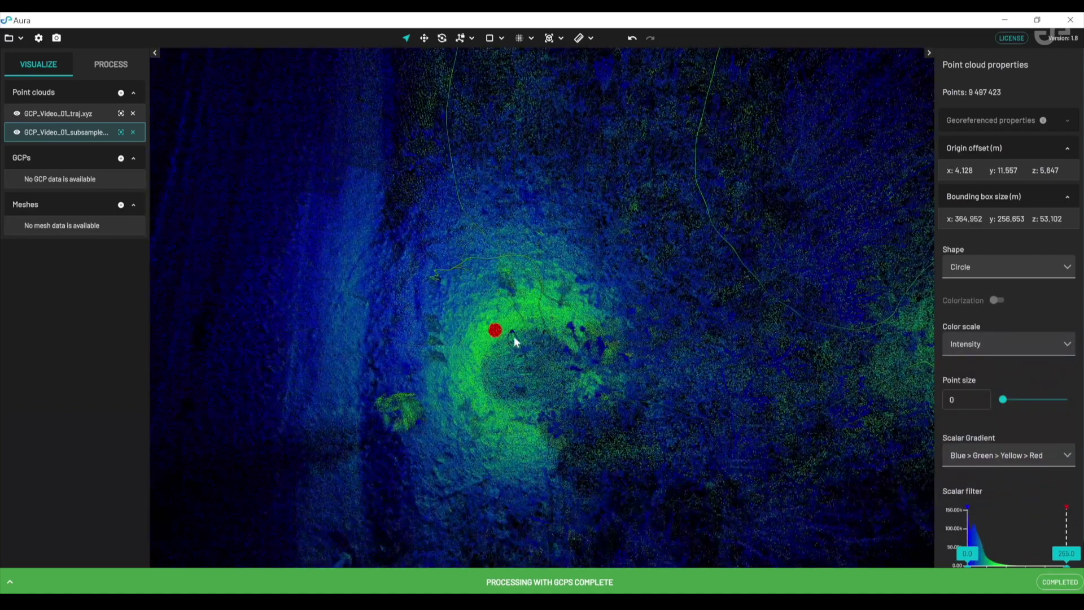
drag(506, 337, 426, 293)
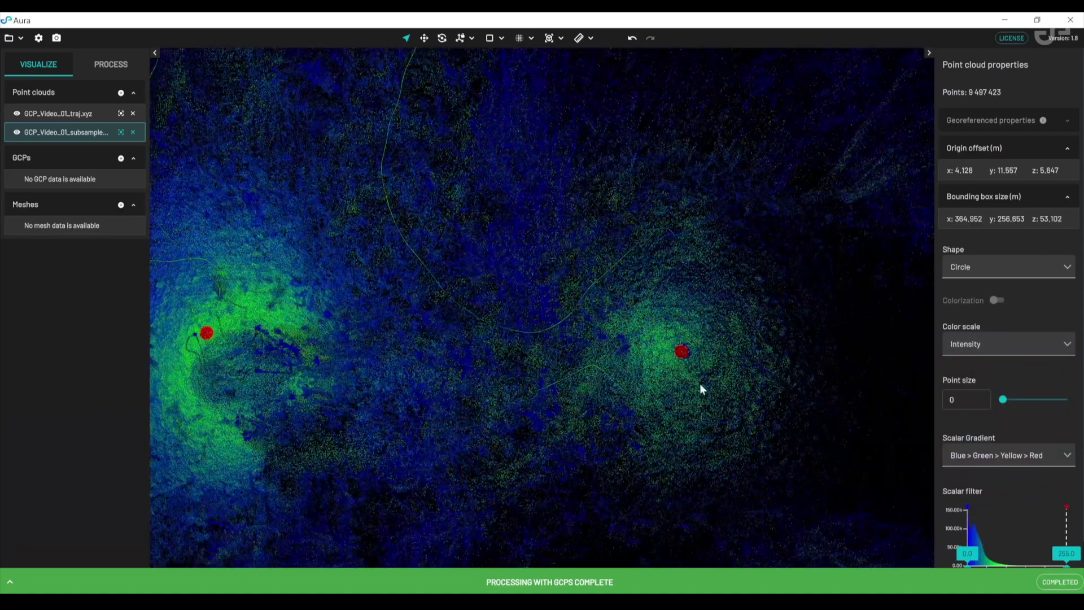
scroll(678, 353, down, 2)
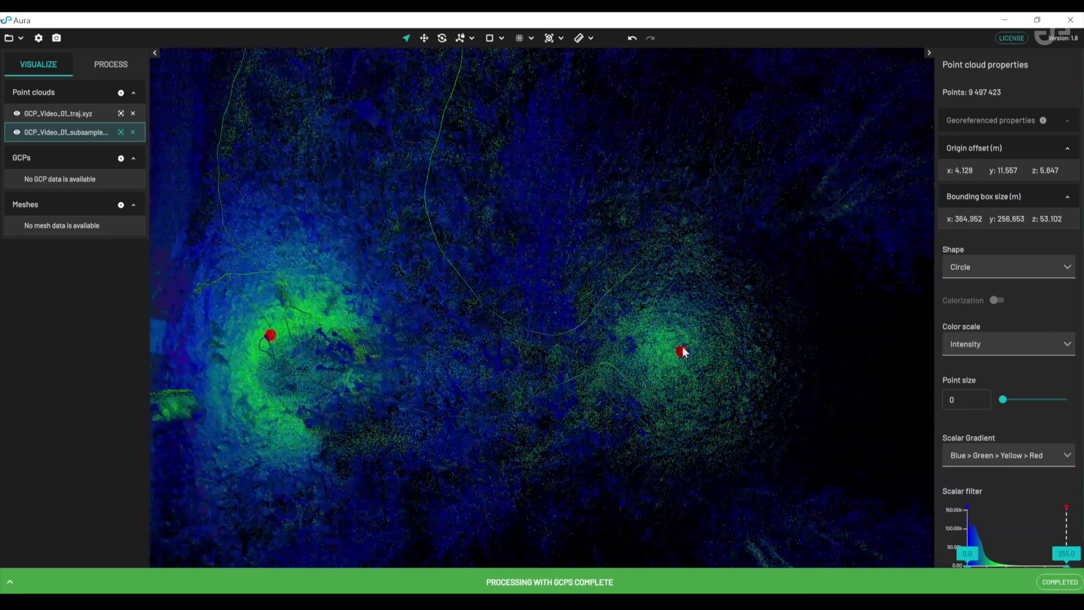
scroll(683, 351, down, 2)
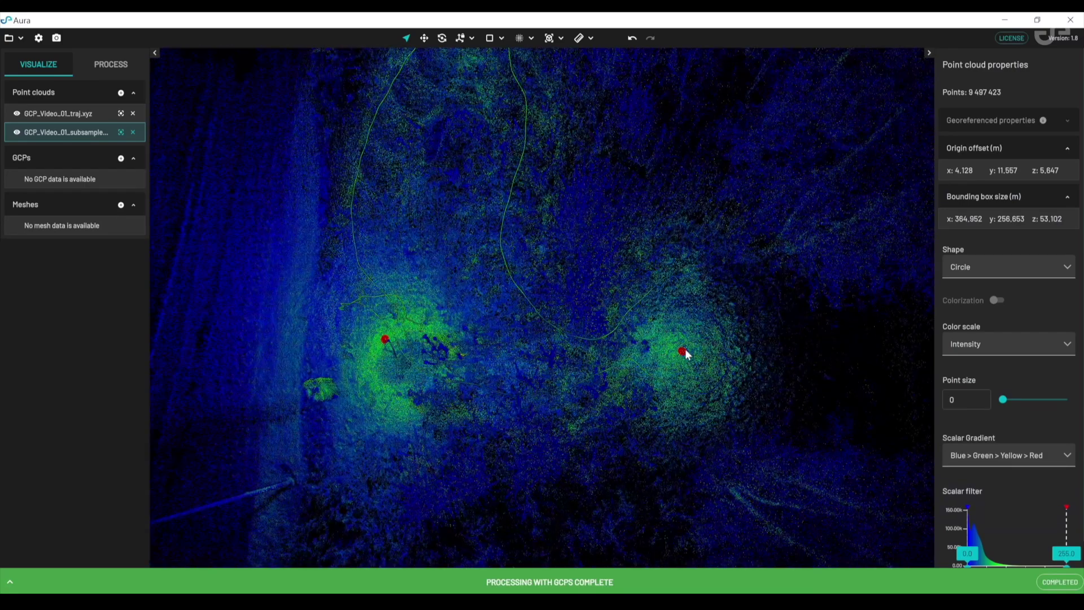
scroll(1017, 474, down, 1)
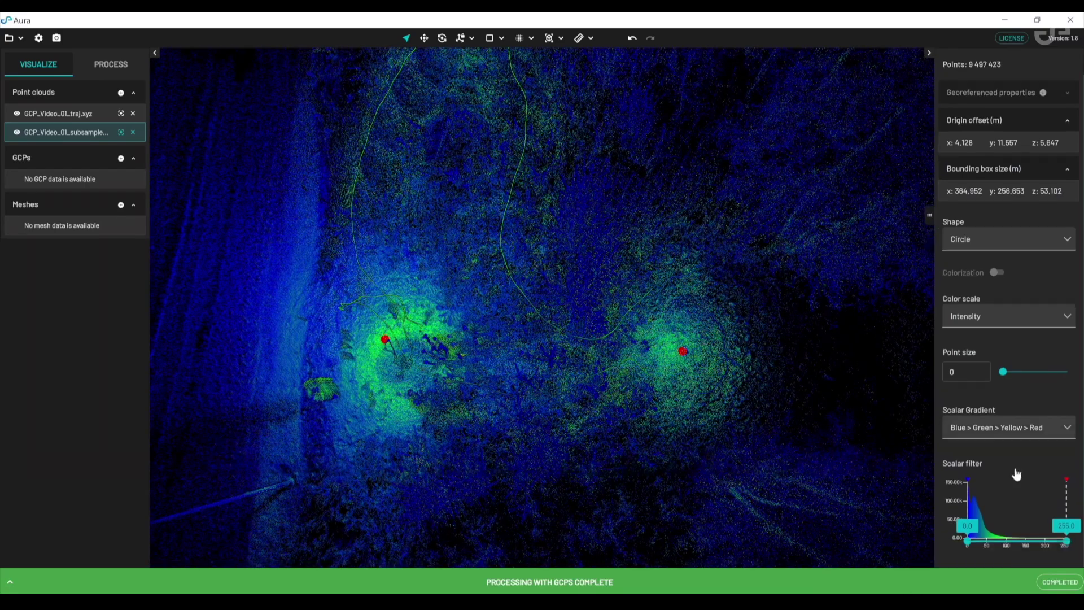
- Raise the scalar filter's lower bound to about 164 and inspect the remaining trajectory and GCP targets
drag(967, 540, 1061, 542)
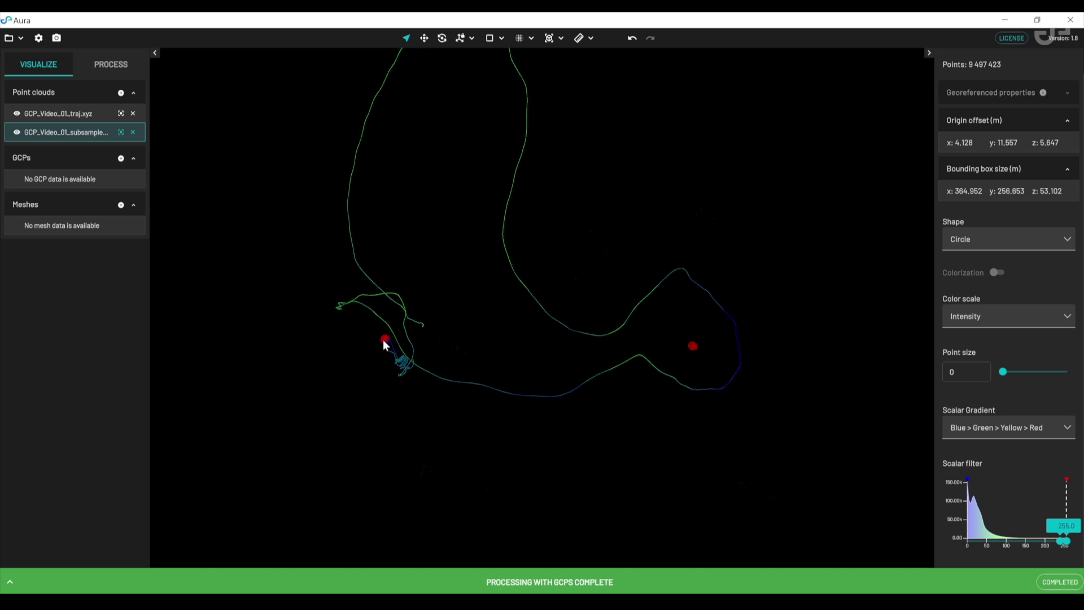
scroll(383, 340, up, 3)
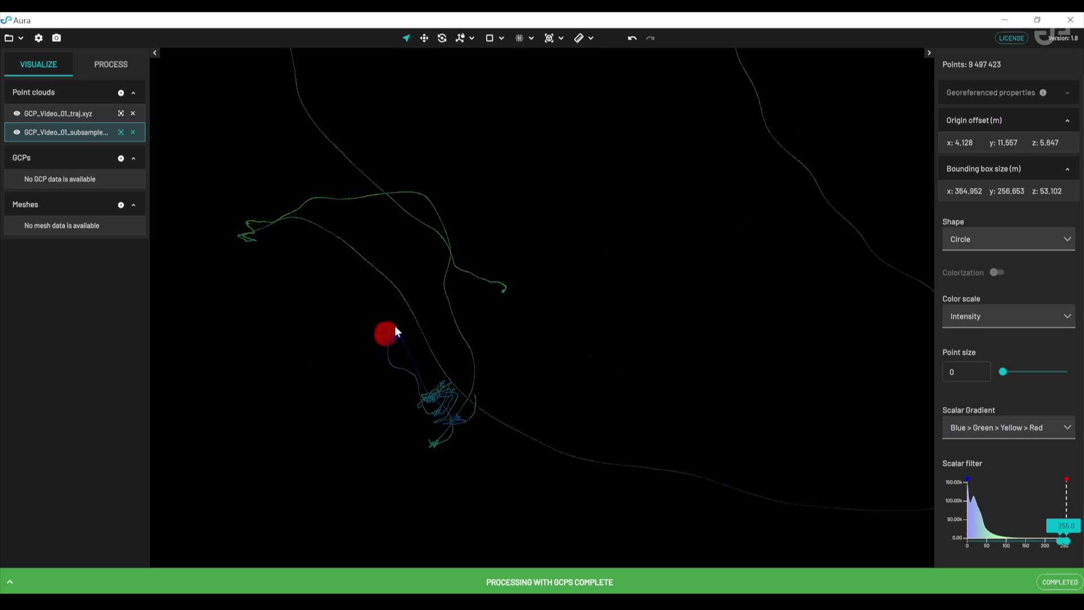
scroll(366, 333, down, 2)
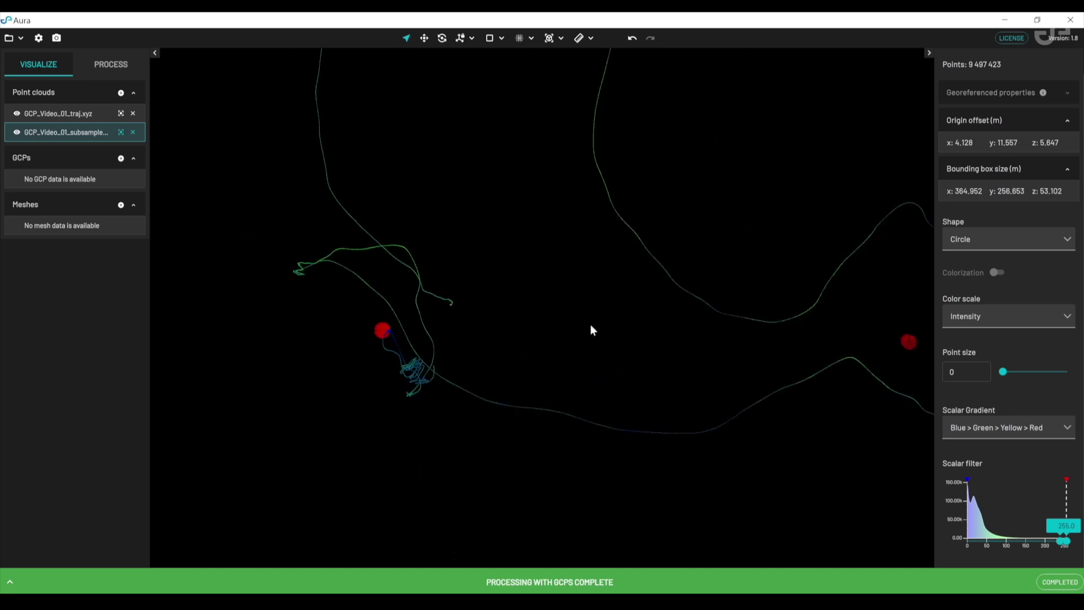
scroll(715, 347, up, 5)
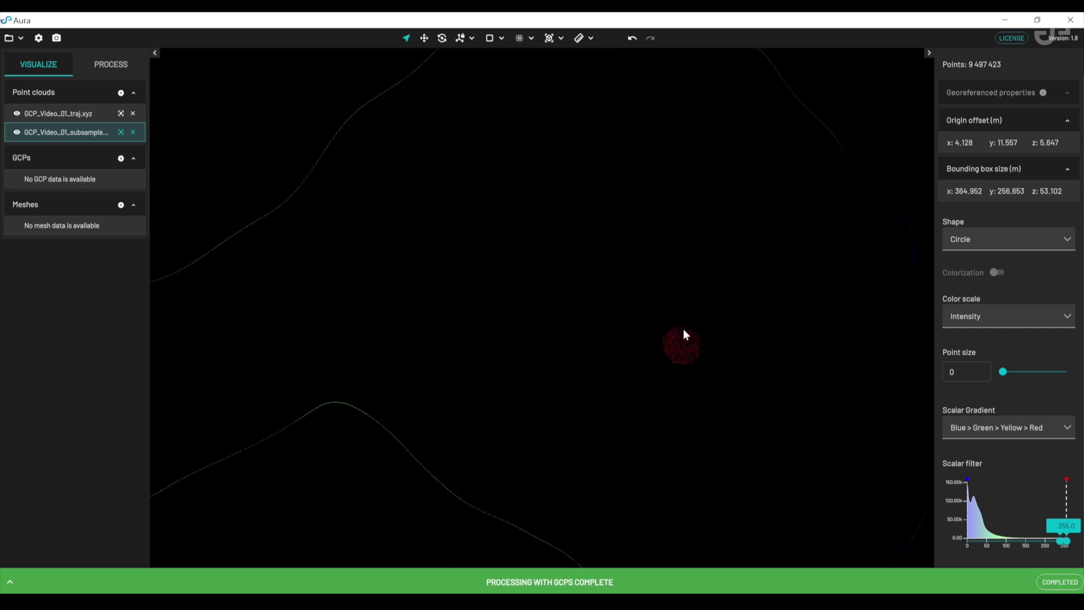
scroll(683, 333, down, 5)
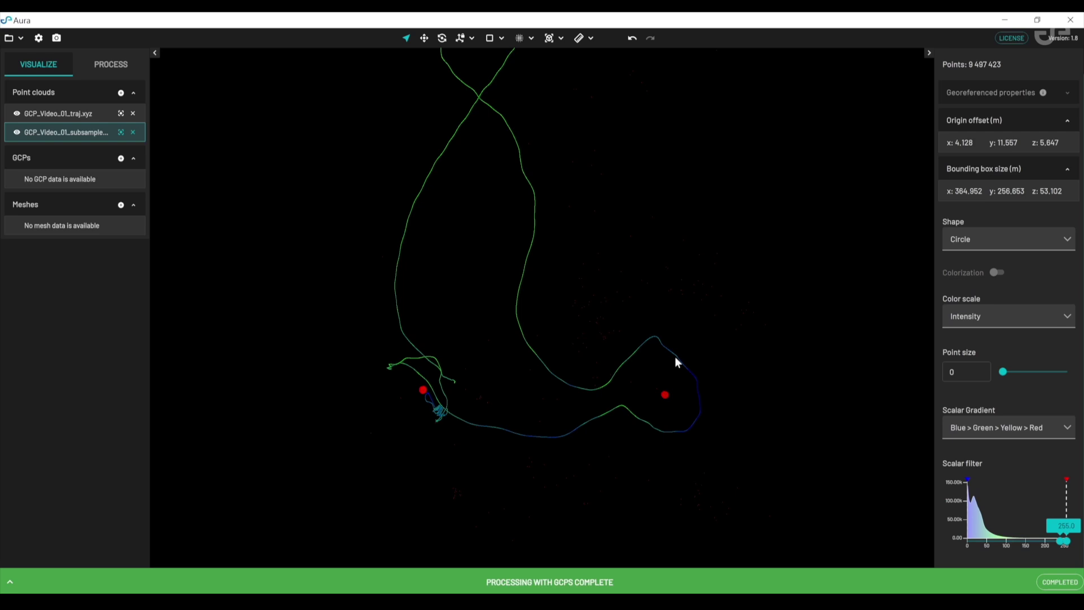
drag(675, 357, 577, 253)
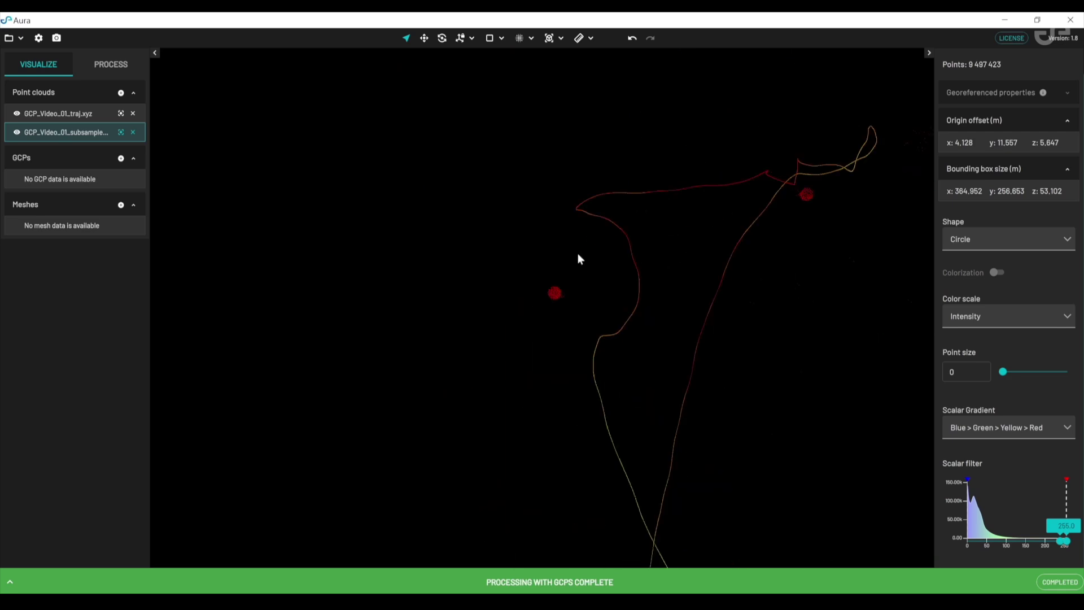
scroll(539, 289, up, 2)
drag(540, 293, 657, 310)
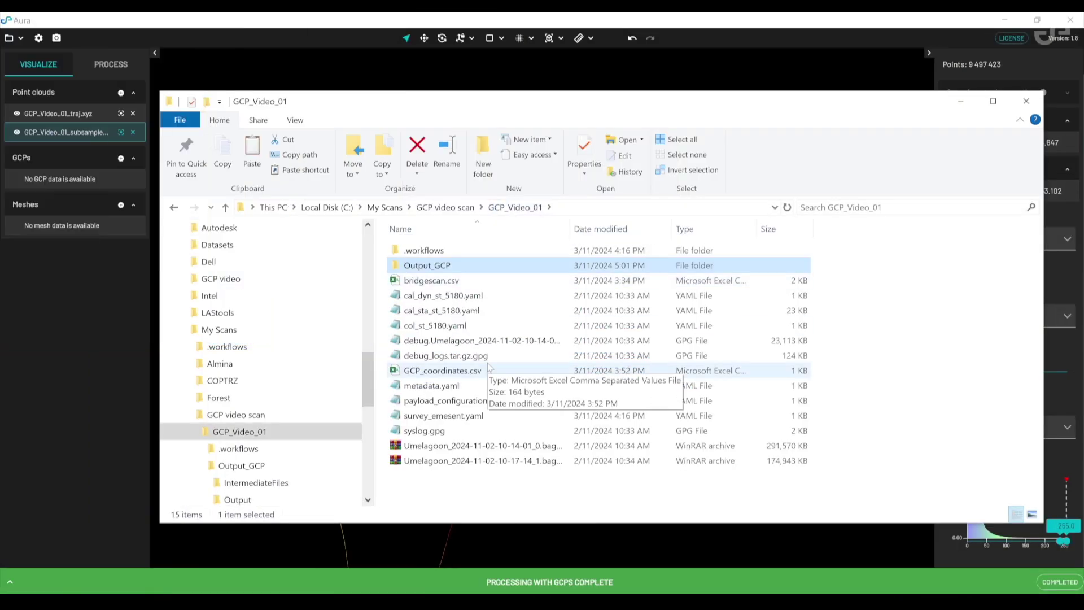
- Open GCP_coordinates.csv from GCP_Video_01 in Excel
double_click(443, 371)
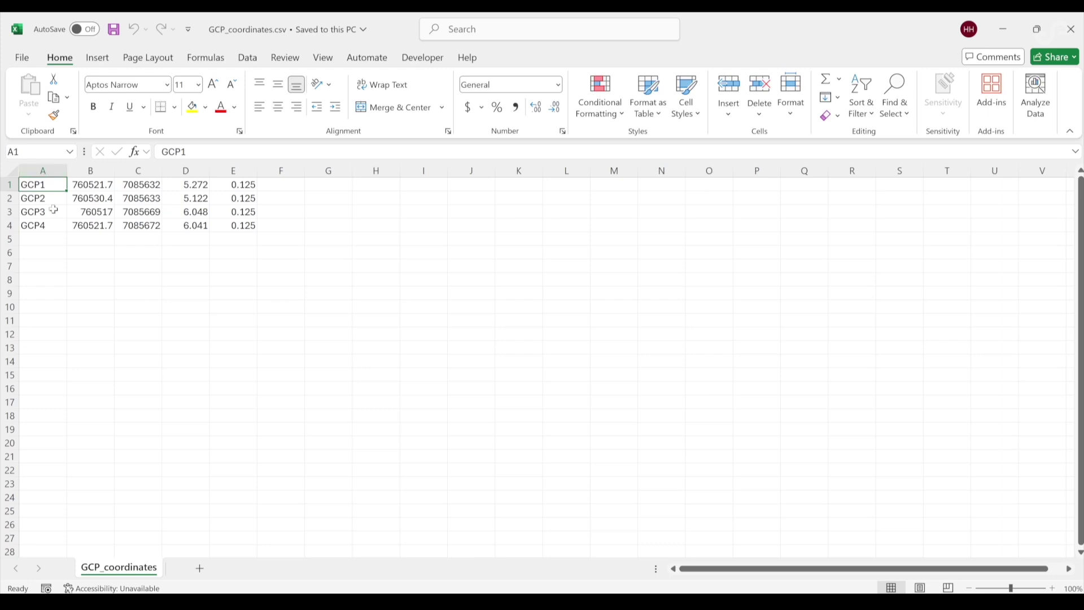
- Inspect columns A–E of the GCP coordinates data in turn
click(44, 171)
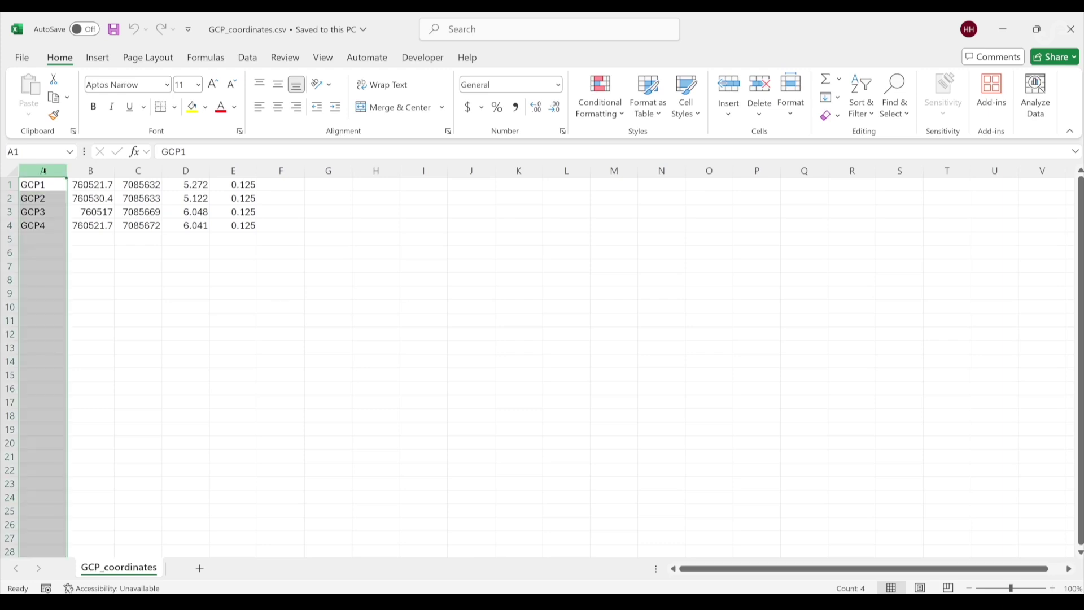
click(90, 171)
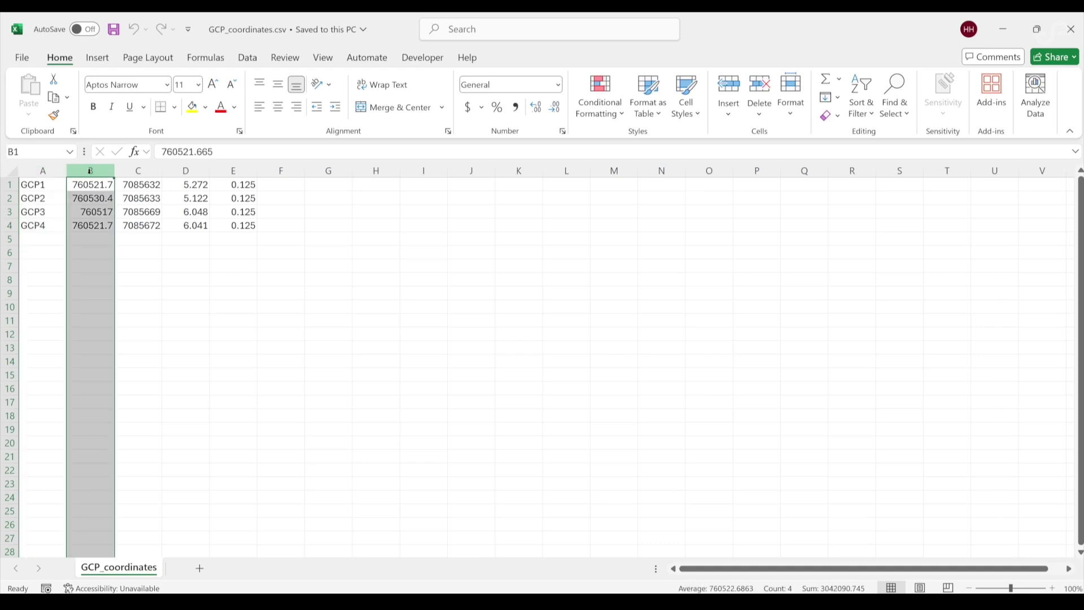
click(136, 170)
click(198, 167)
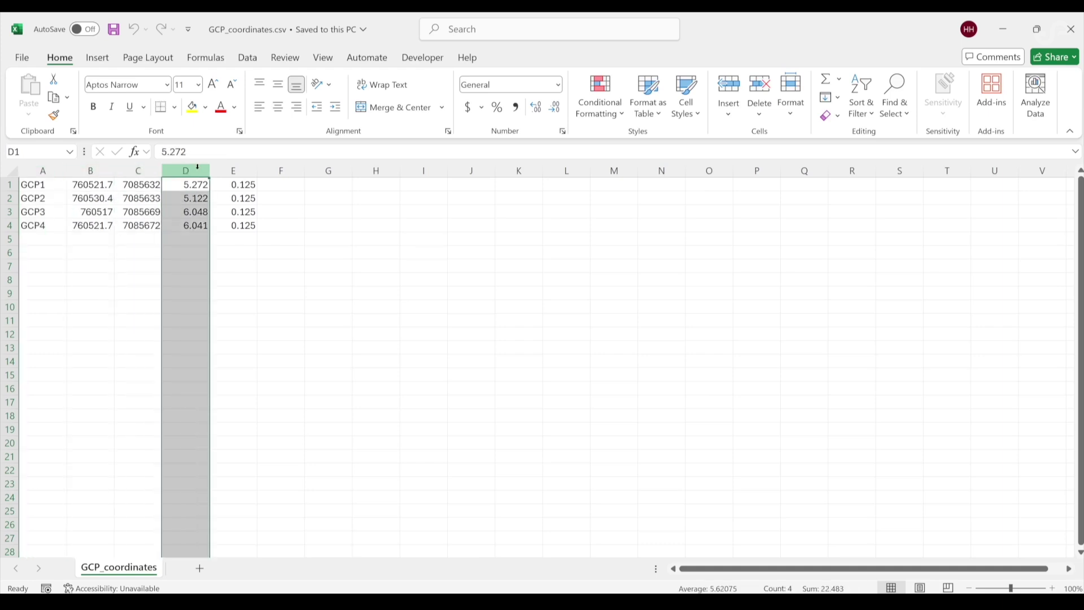
click(245, 170)
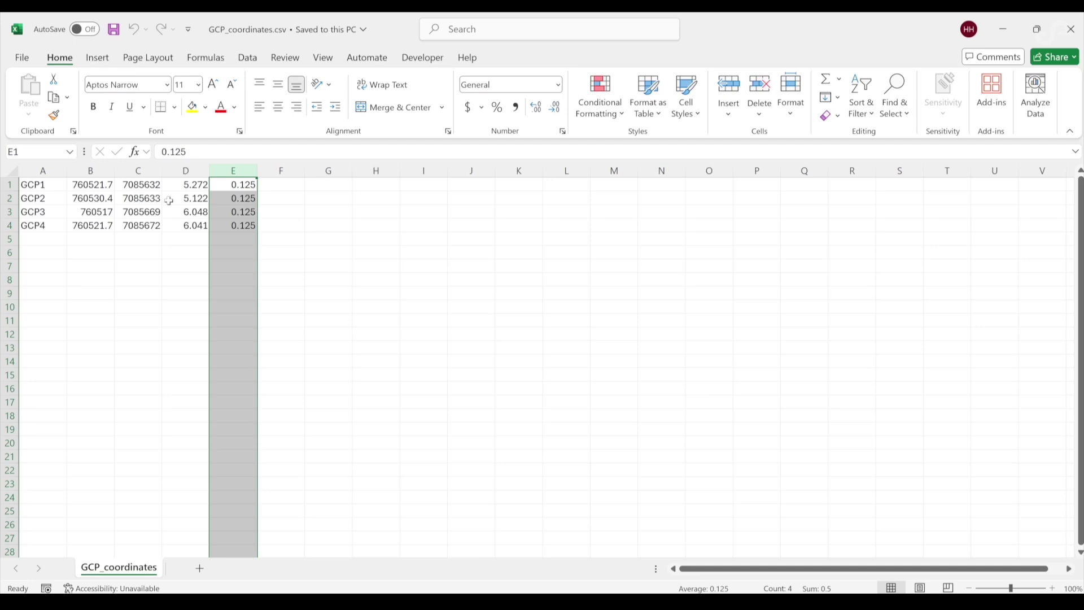
- Leave GCP3's B3 value with its decimal point unchanged, then close the spreadsheet
click(107, 212)
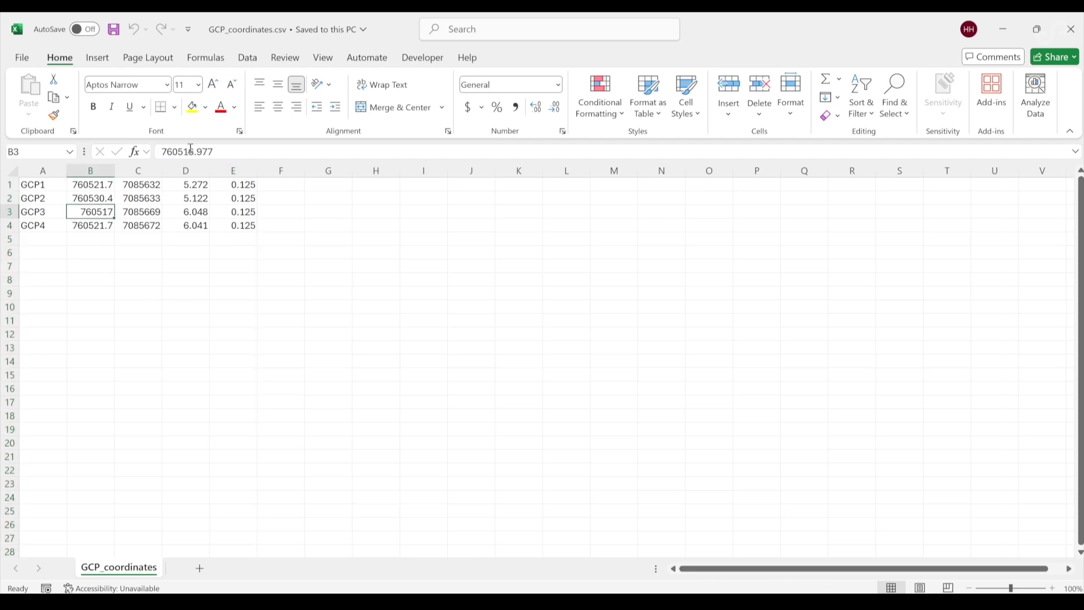
click(195, 151)
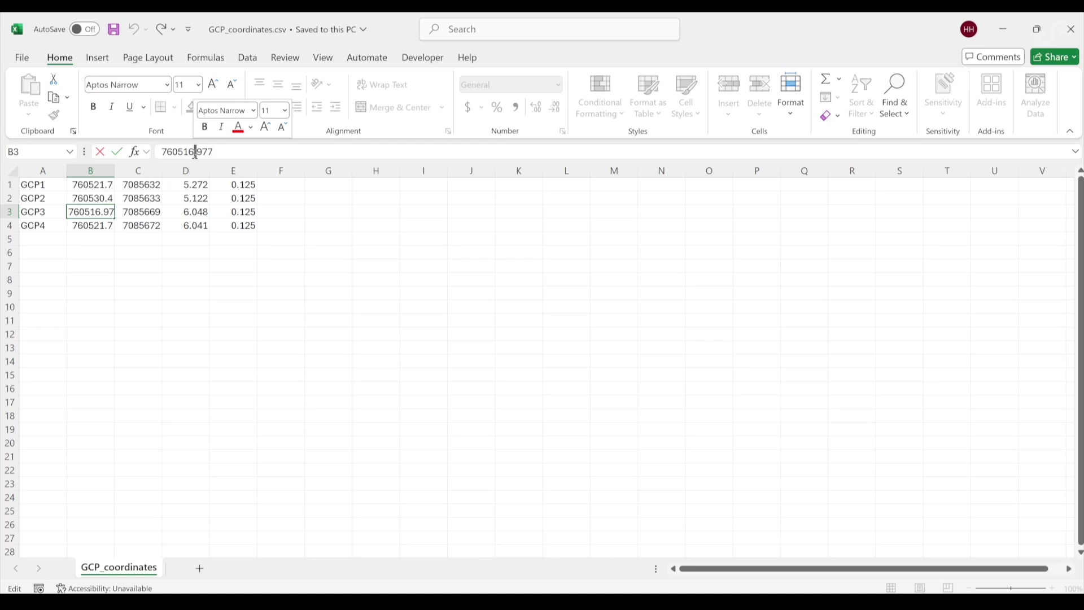
text(,)
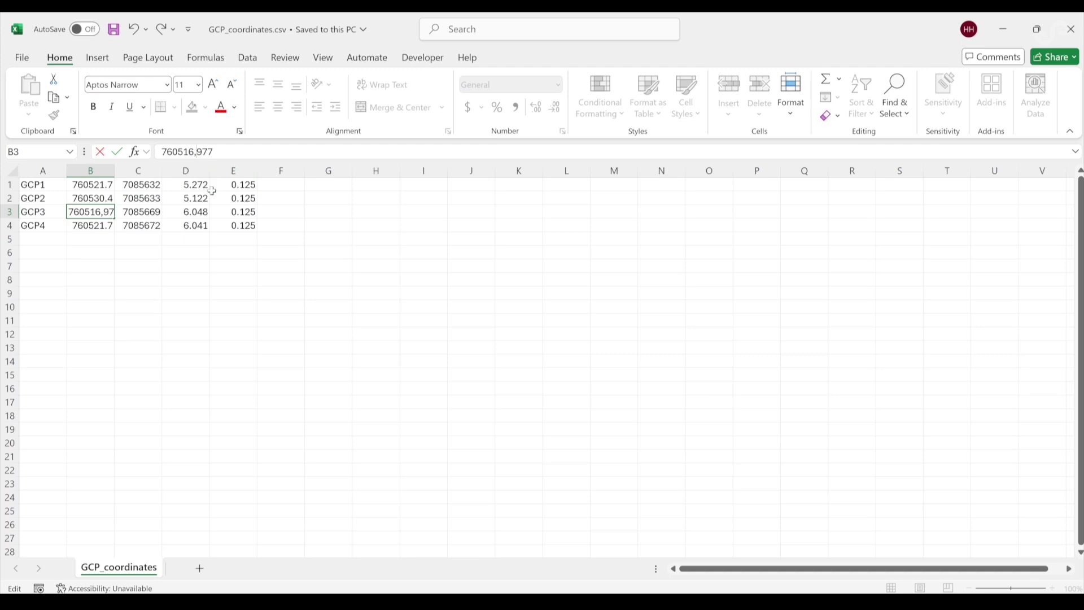
key(BackSpace)
click(186, 307)
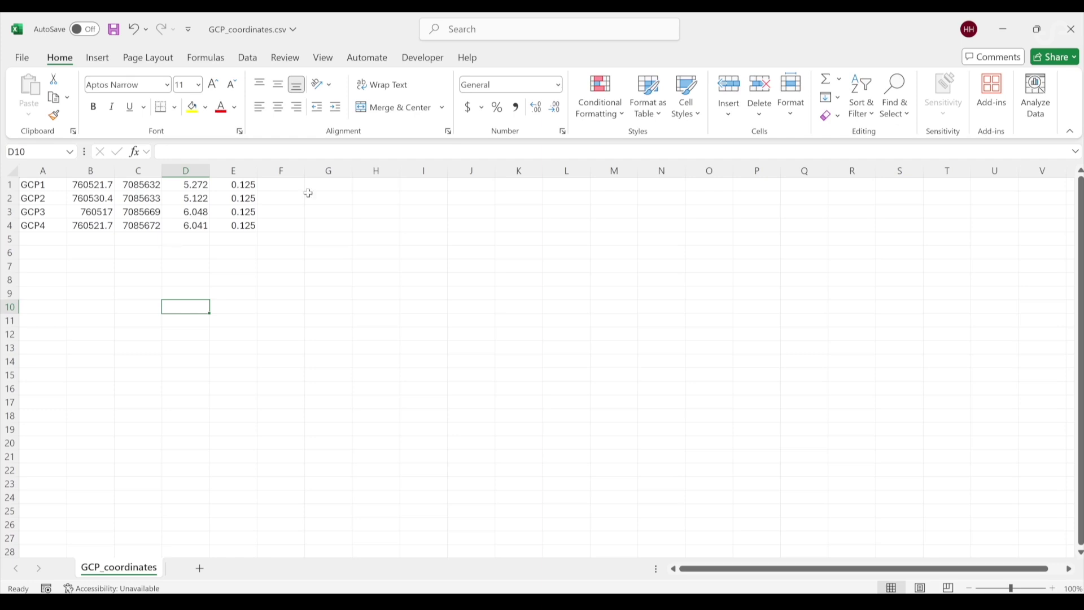
click(1070, 30)
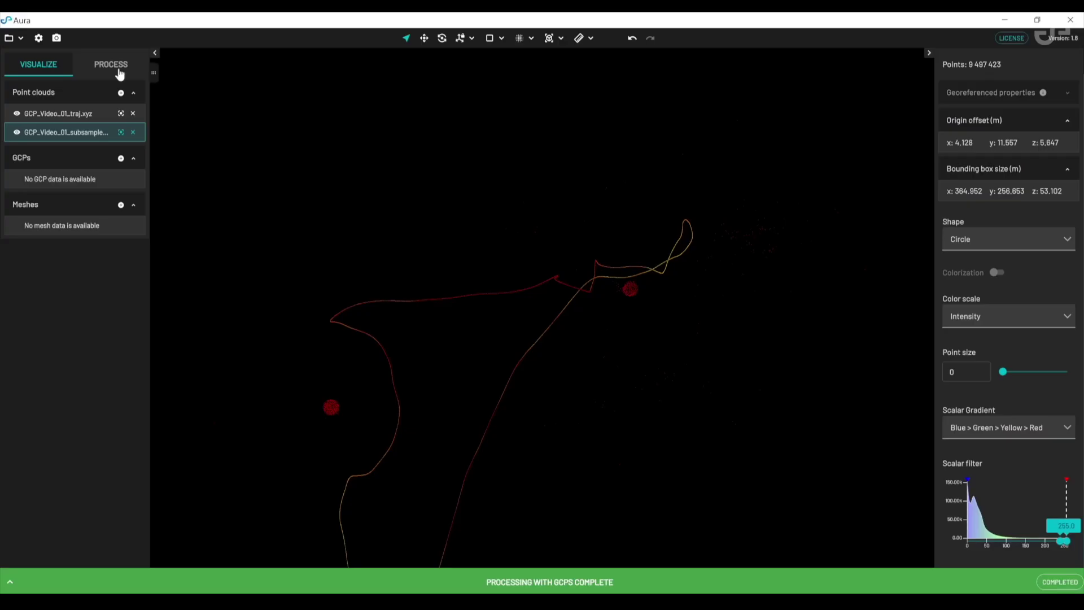
- Open the new job's GCP processing settings and change minimum intensity from 250 to 200
click(120, 66)
click(79, 104)
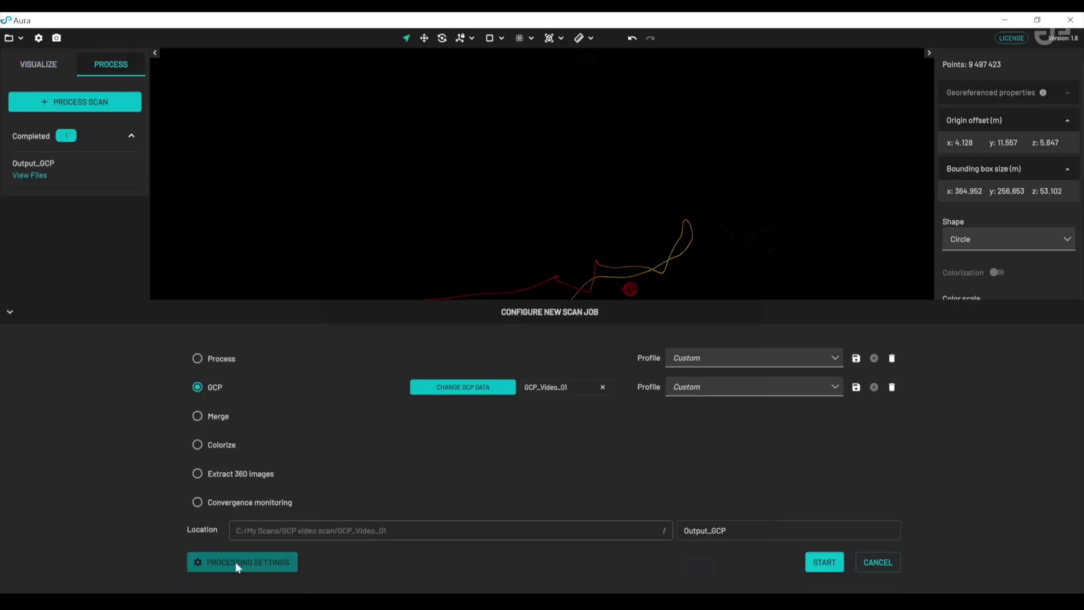
click(235, 562)
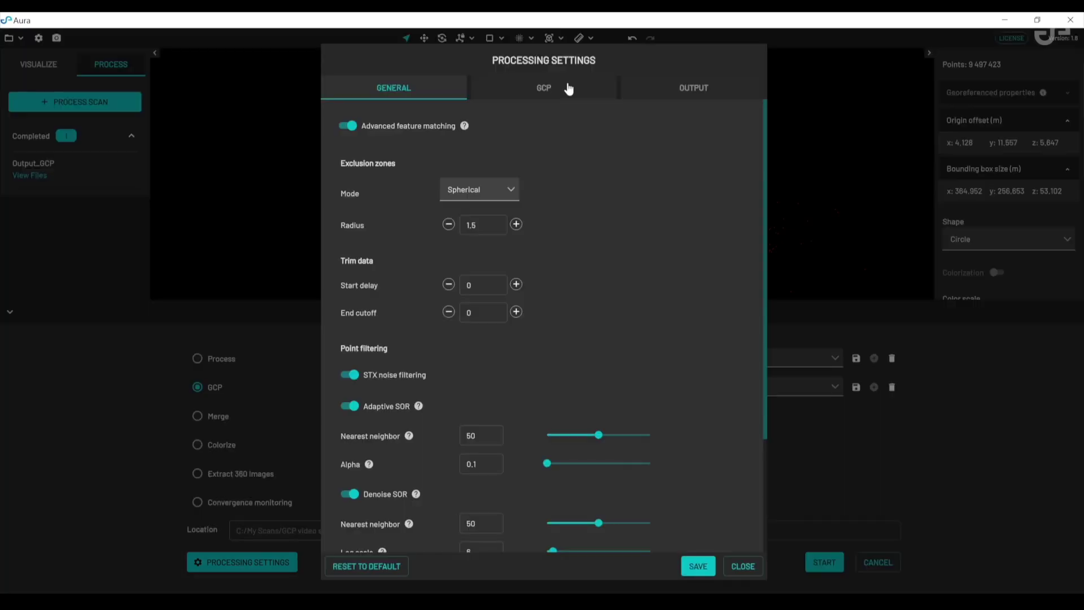
click(567, 89)
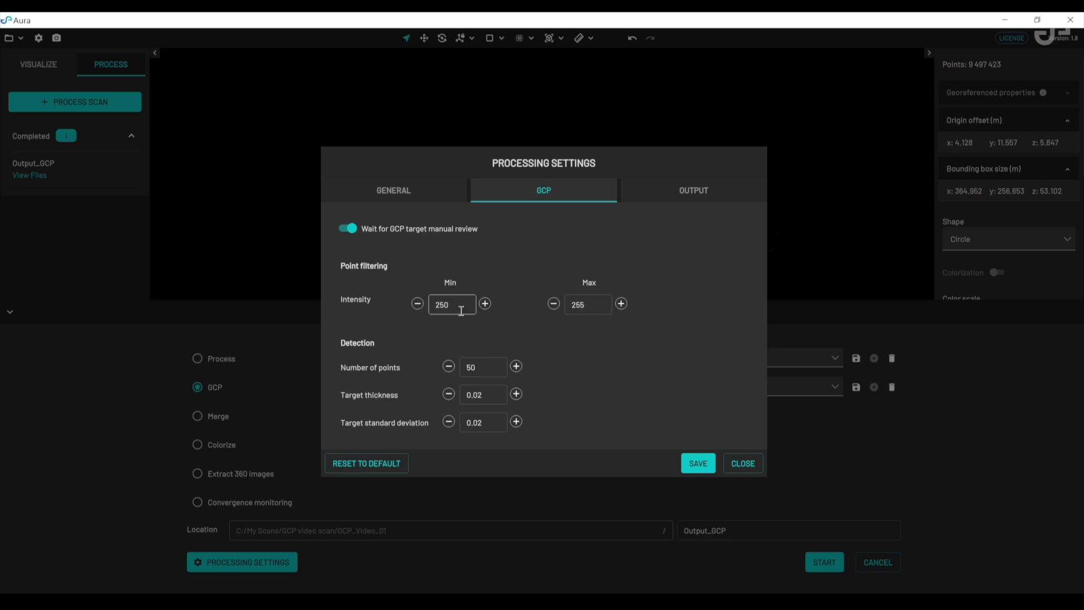
drag(461, 310, 441, 309)
text(00)
- Clear the GCP Number of points field and enter 20 in place of 50
click(492, 367)
key(BackSpace)
key(BackSpace)
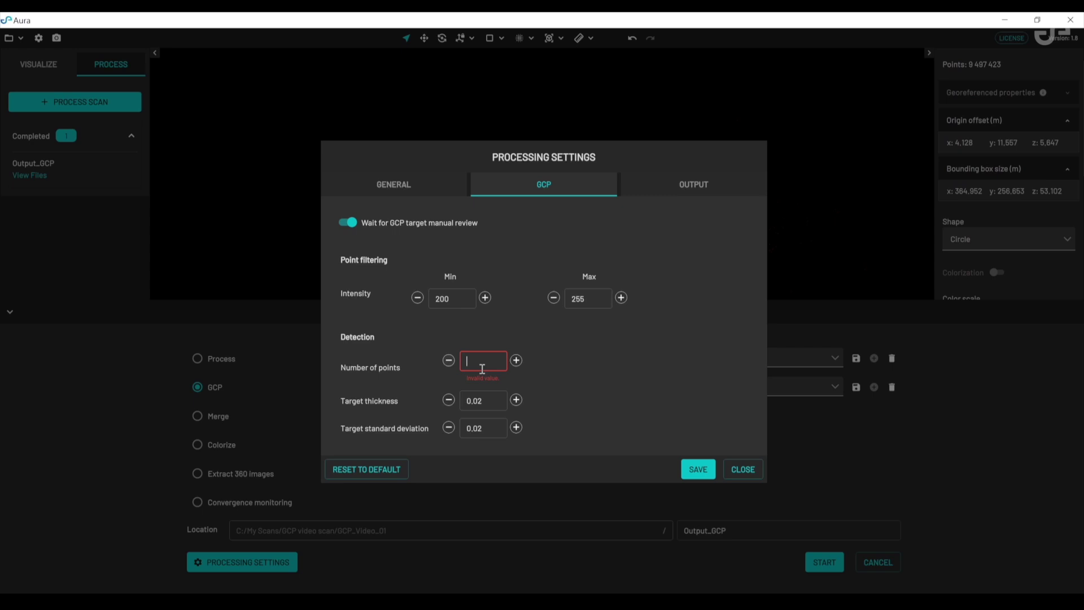
text(20)
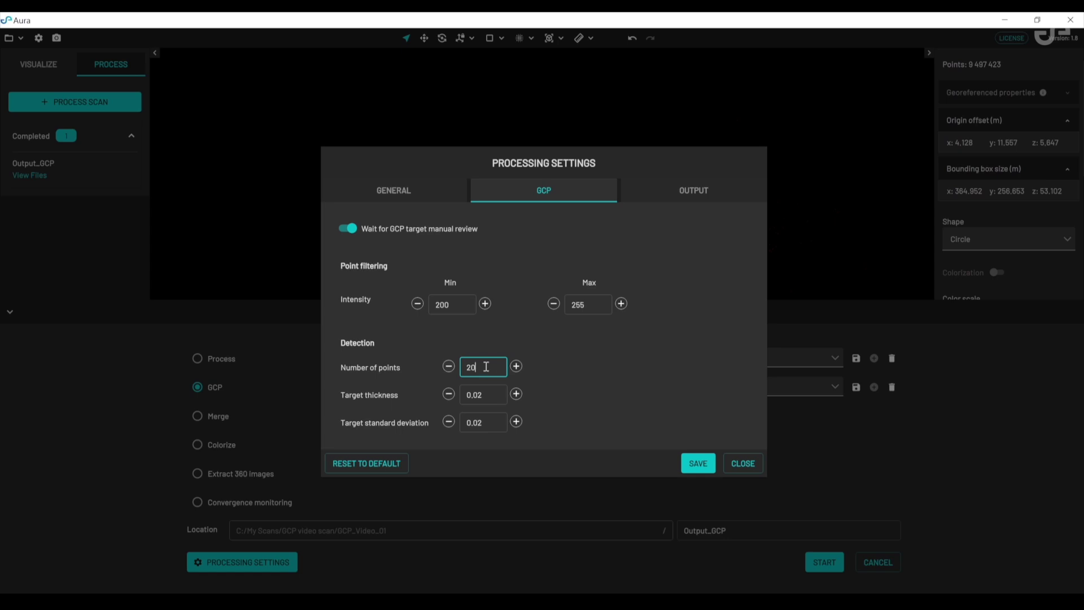
- Set the GCP target thickness to 0.03
click(489, 396)
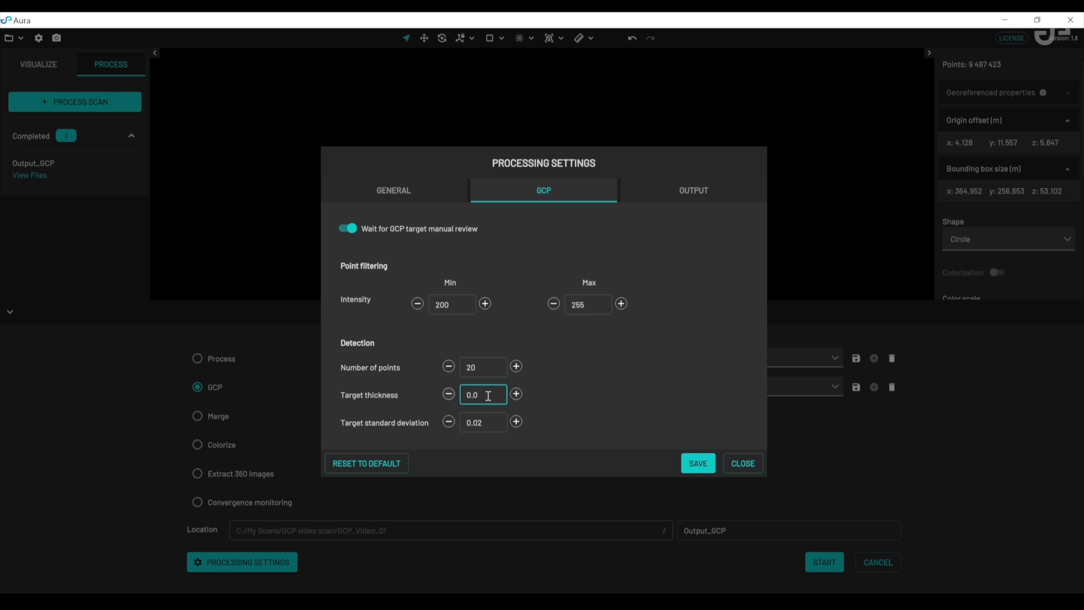
text(3)
- Change the GCP target standard deviation from 0.02 to 0.003
click(505, 415)
key(BackSpace)
text(03)
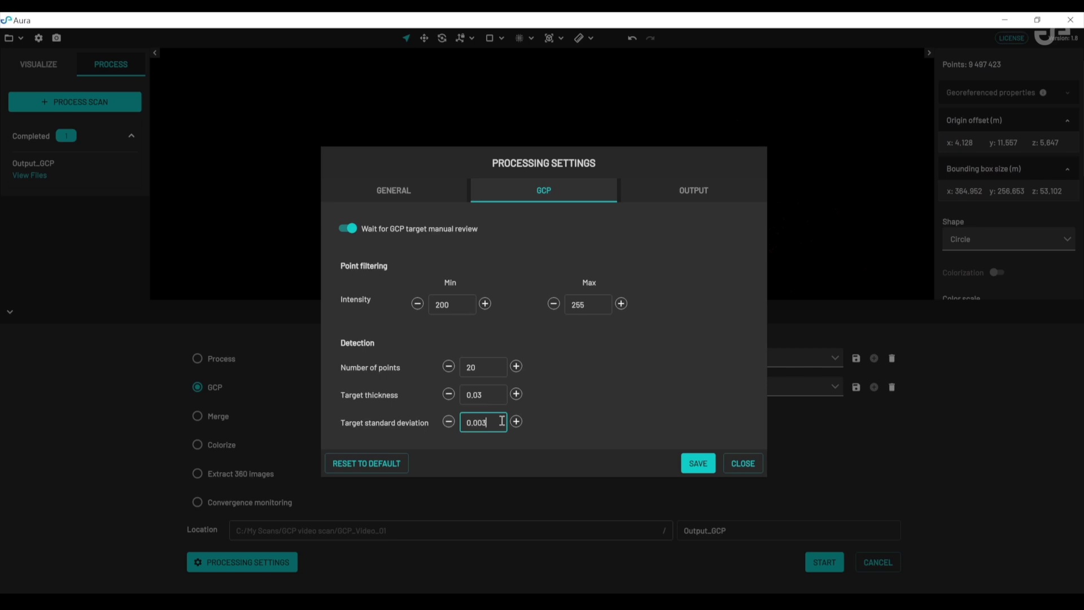